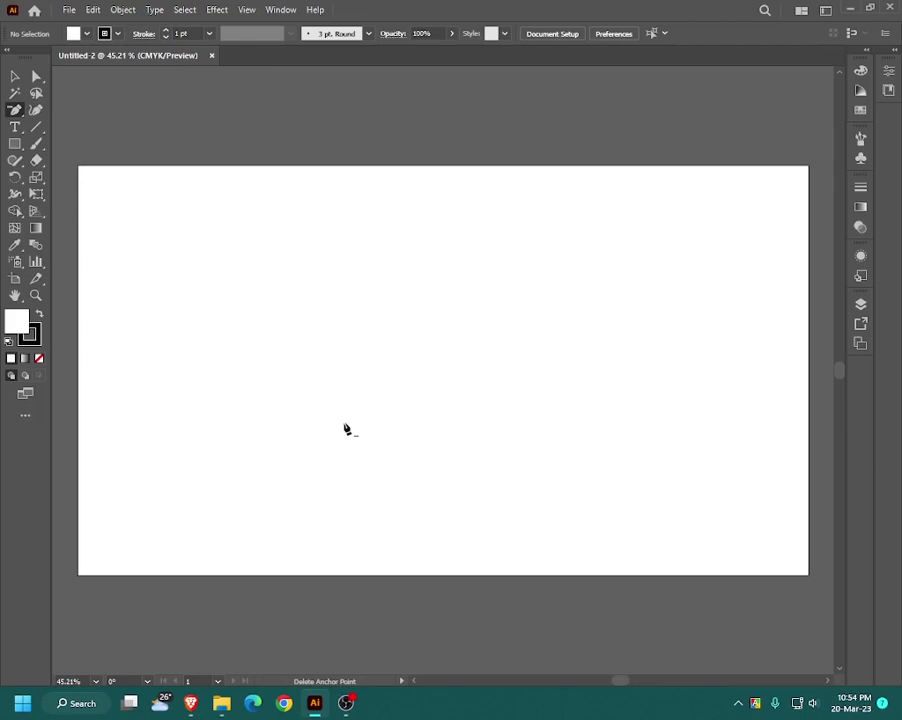
Step: Draw a tall ellipse and position it in the middle of the artboard
key("l")
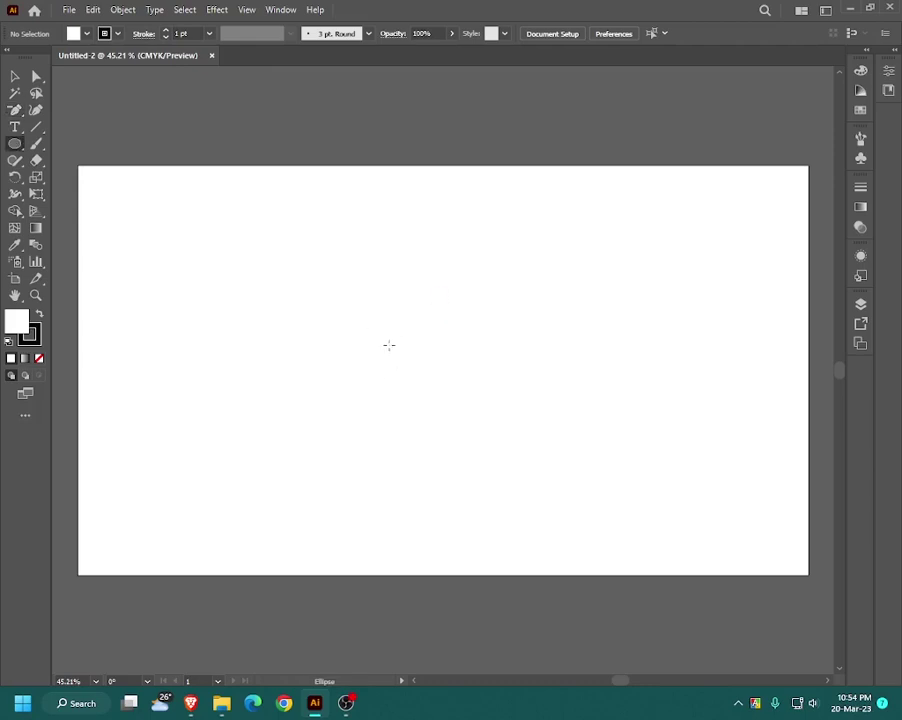
left_click_drag(351, 292, 472, 467)
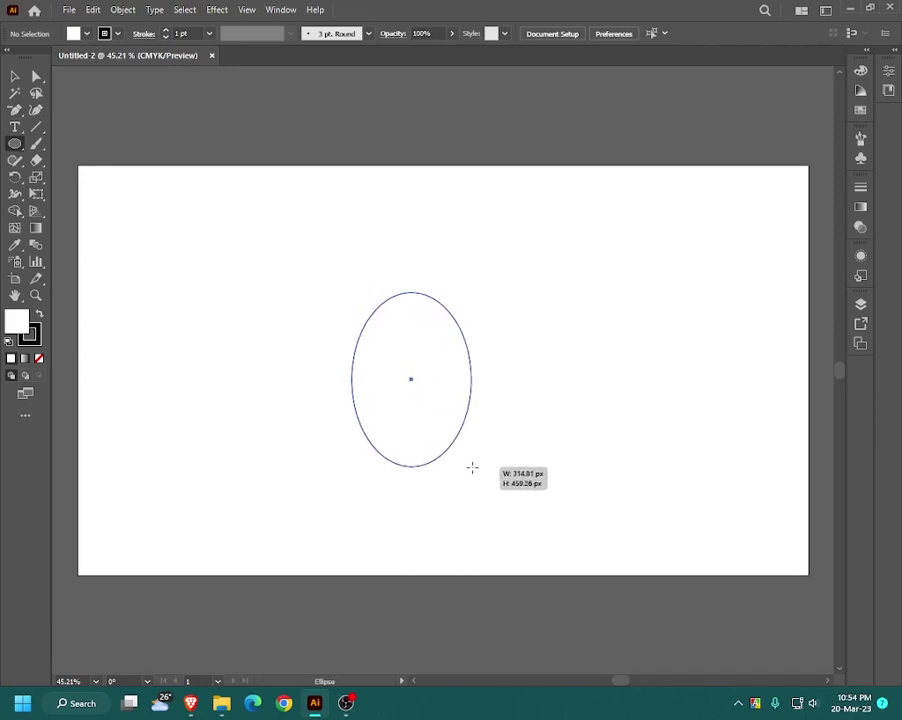
left_click_drag(472, 467, 489, 486)
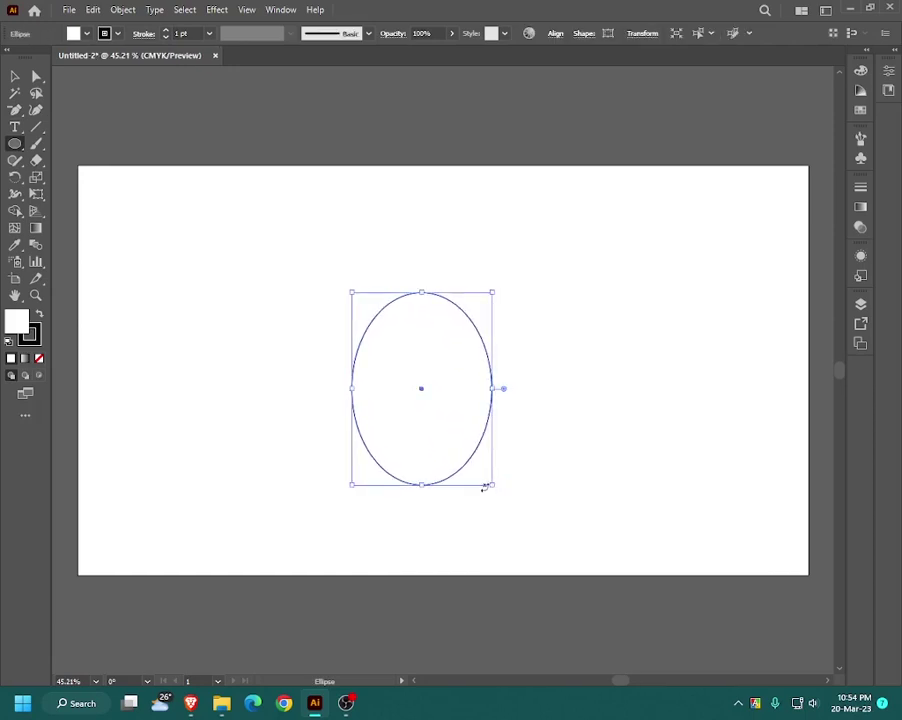
key("v")
mouse_move(452, 426)
left_mouse_down()
mouse_move(390, 342)
mouse_move(403, 378)
left_mouse_up()
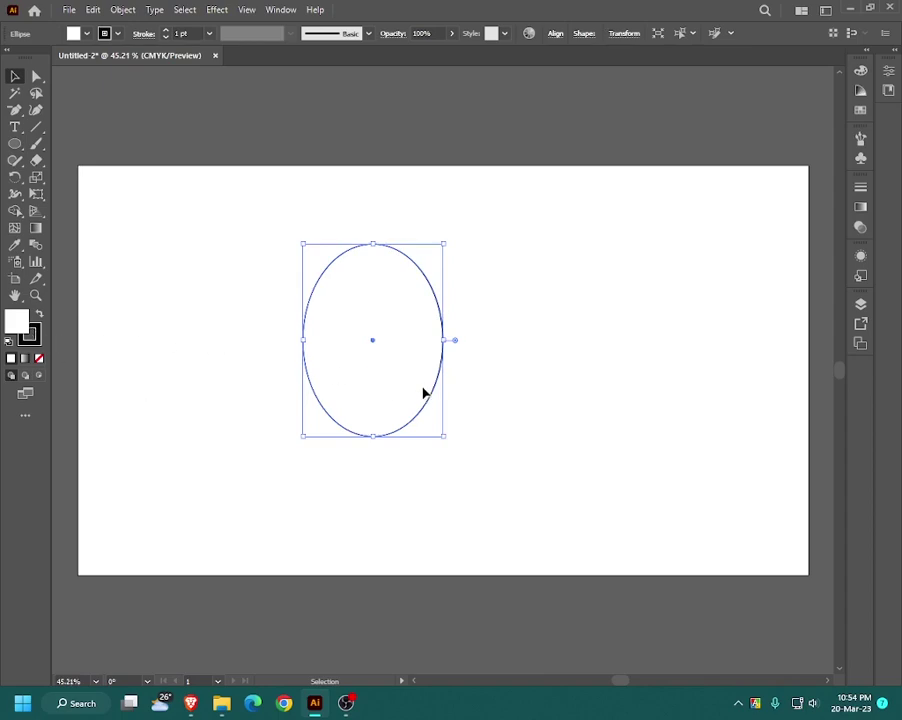
mouse_move(435, 394)
left_mouse_down()
mouse_move(461, 397)
mouse_move(465, 409)
left_mouse_up()
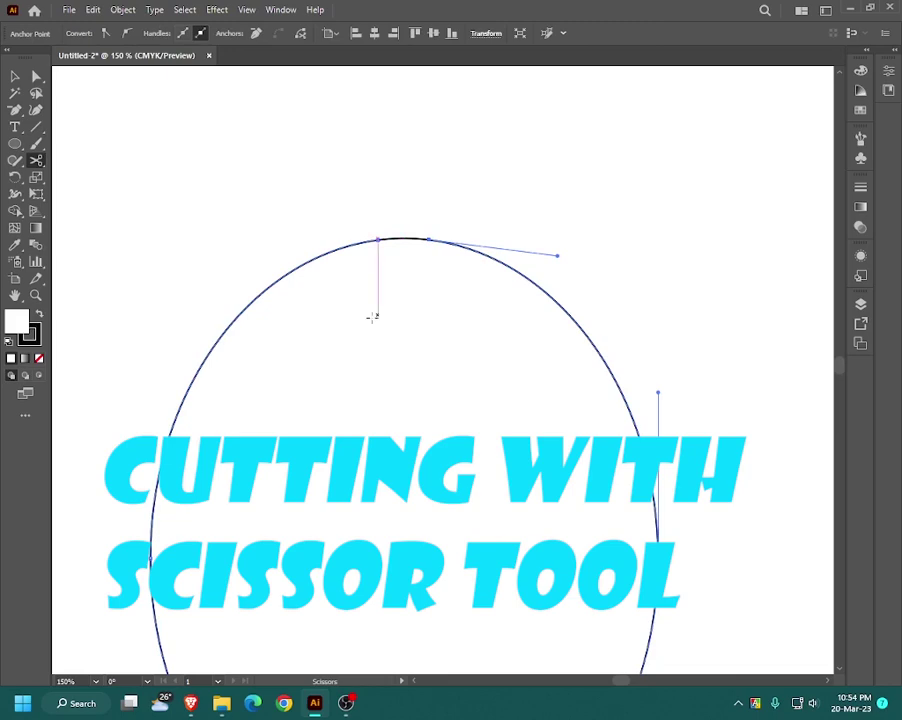
Step: Delete the small top segment of the ellipse, leaving a gap at the top
key("v")
left_click(402, 241)
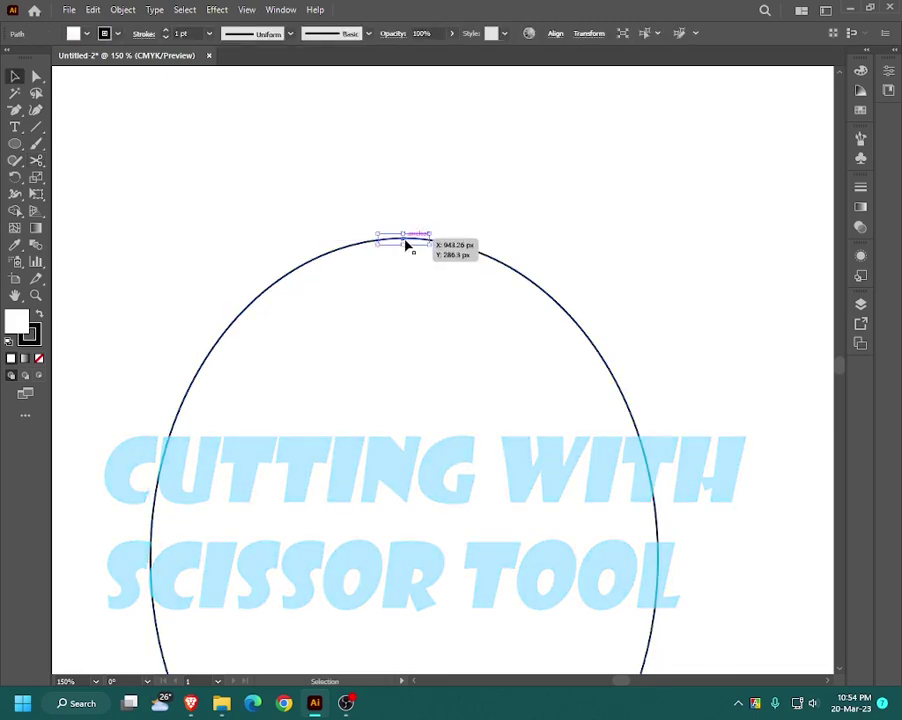
key("Delete")
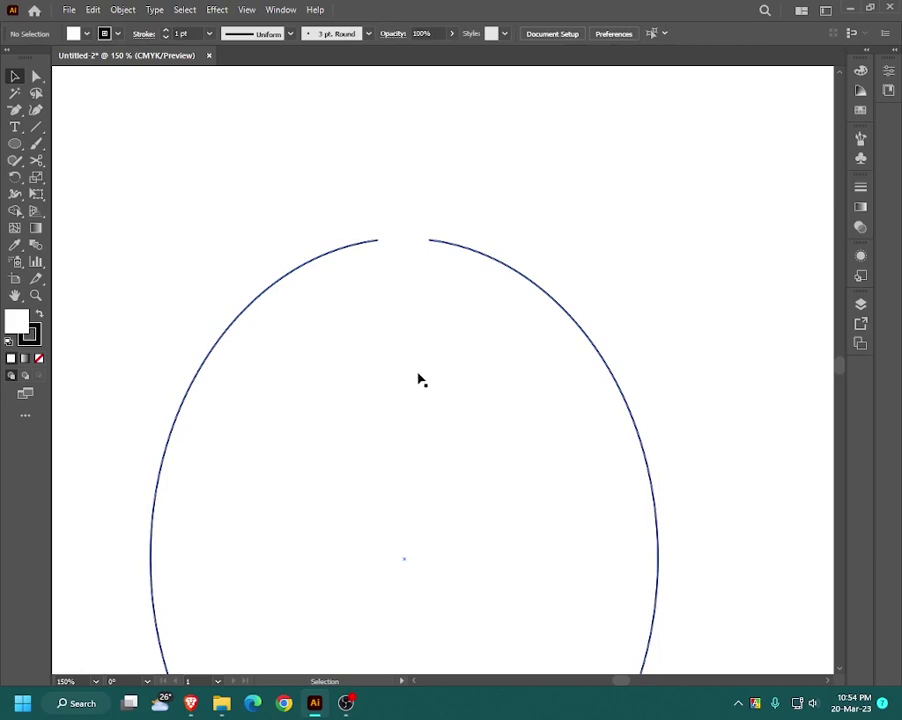
Step: Cut the ellipse at its bottom point and delete the right half arc
key("ctrl+minus")
key("ctrl+minus")
left_click_drag(411, 390, 402, 325)
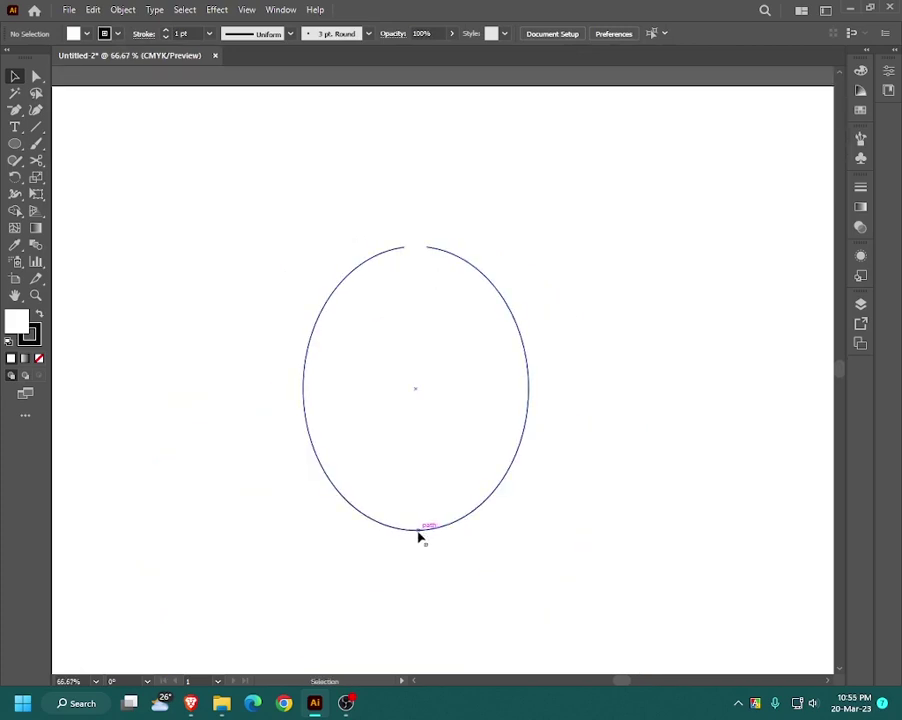
key("c")
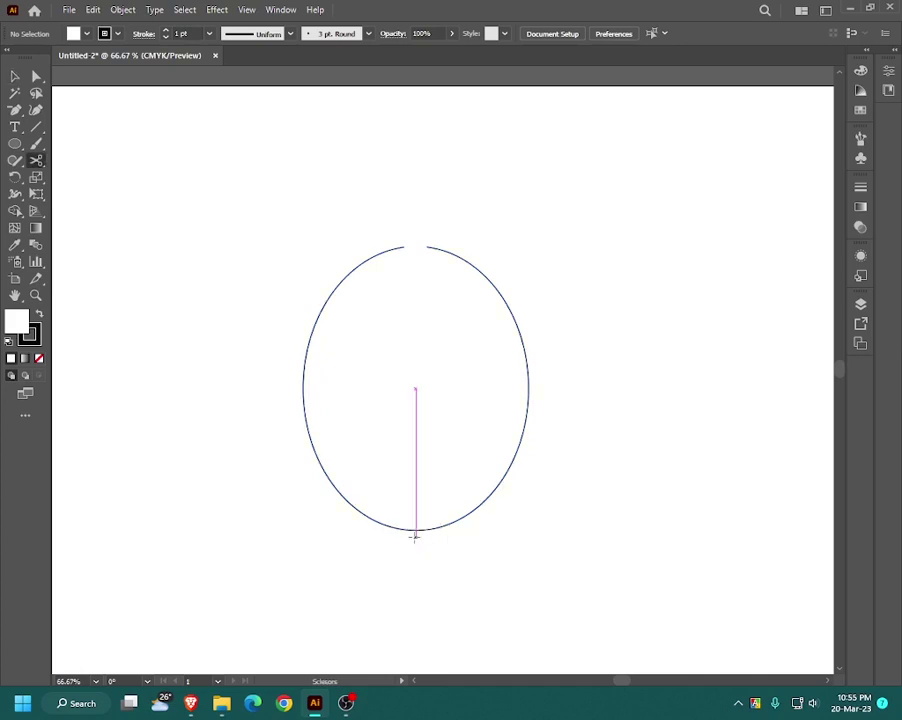
left_click(416, 529)
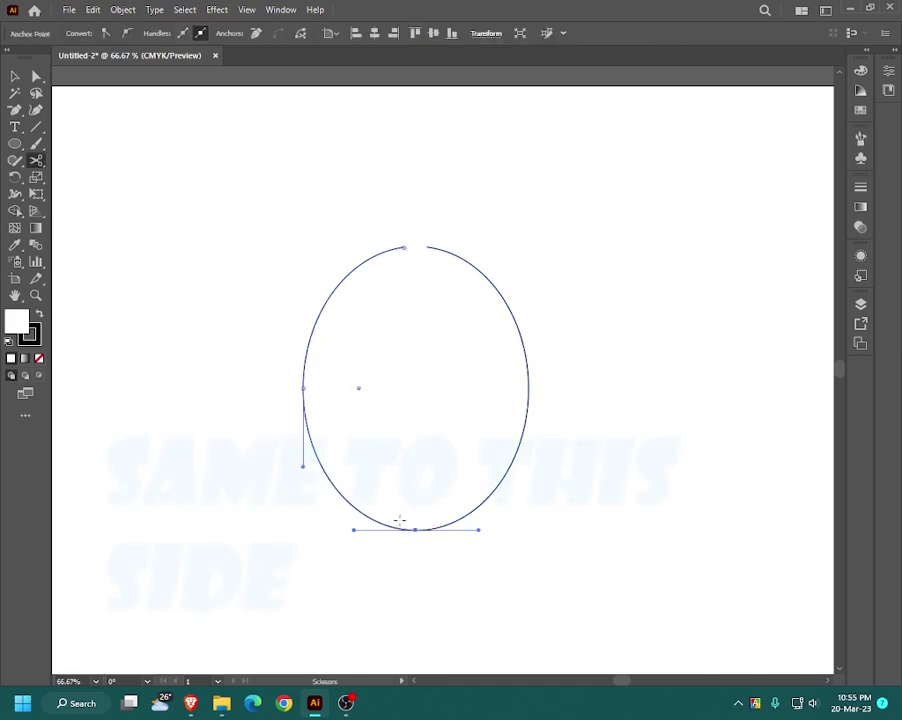
key("v")
left_click_drag(458, 520, 496, 549)
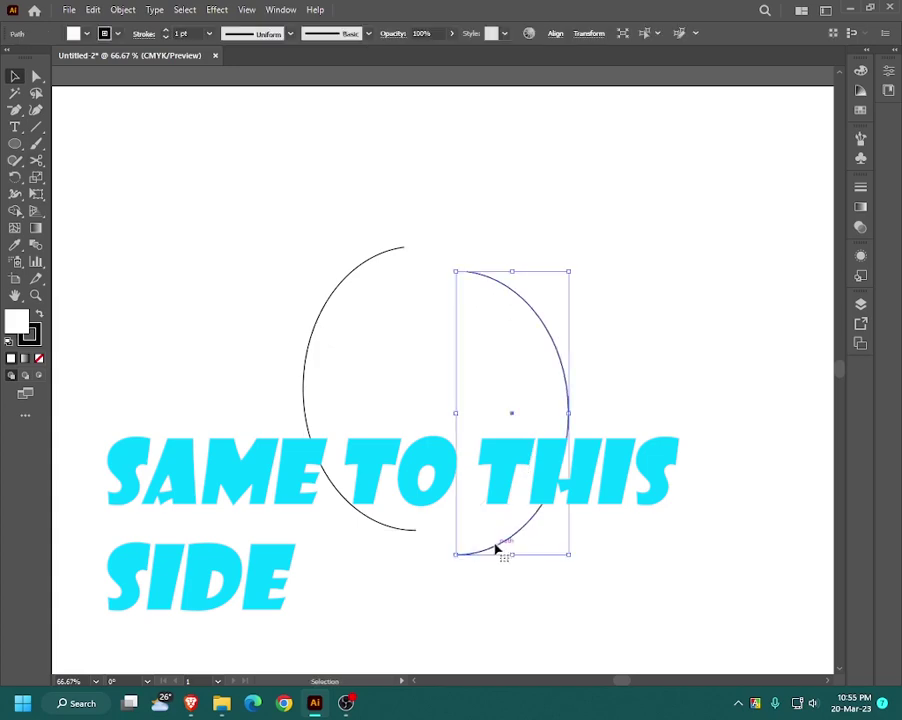
key("Delete")
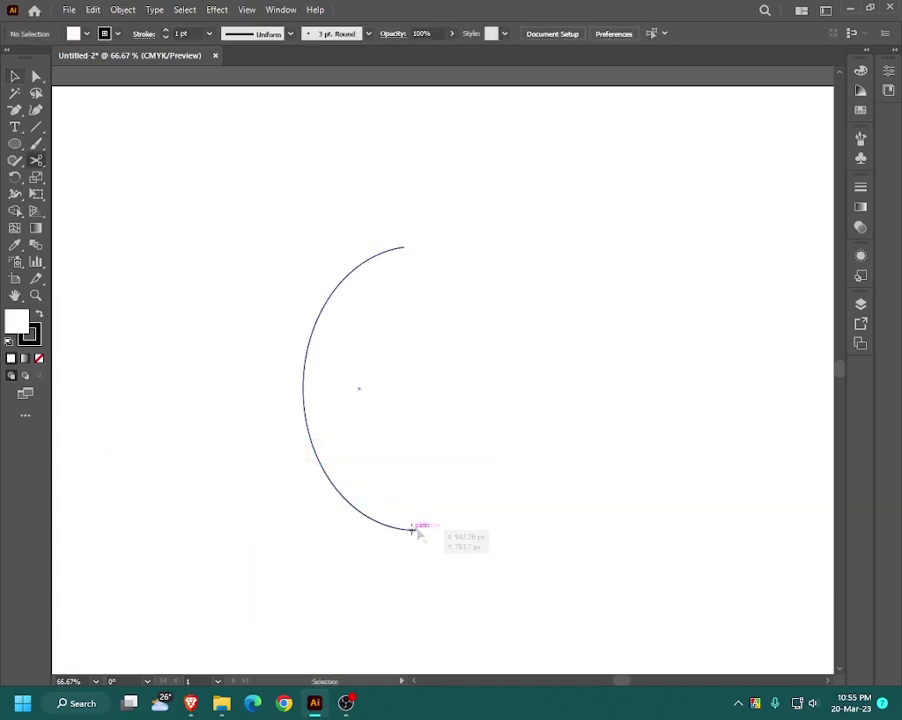
Step: Join the arc's top and bottom anchors with a straight vertical edge, then select the D-shape
key("p")
left_click(404, 249)
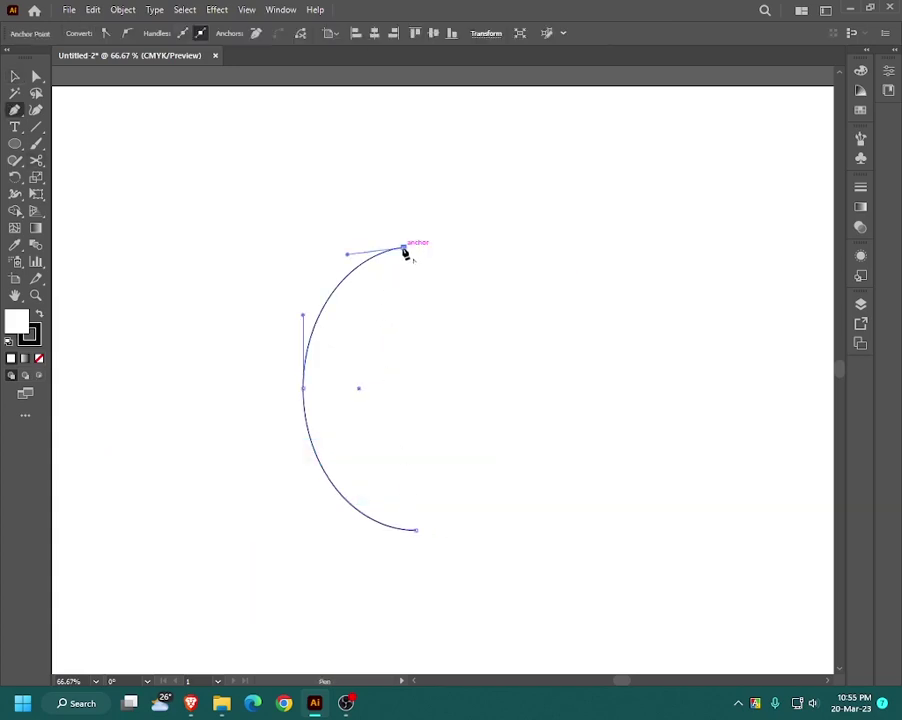
mouse_move(404, 251)
left_mouse_down()
mouse_move(387, 393)
mouse_move(404, 538)
left_mouse_up()
left_click(18, 212)
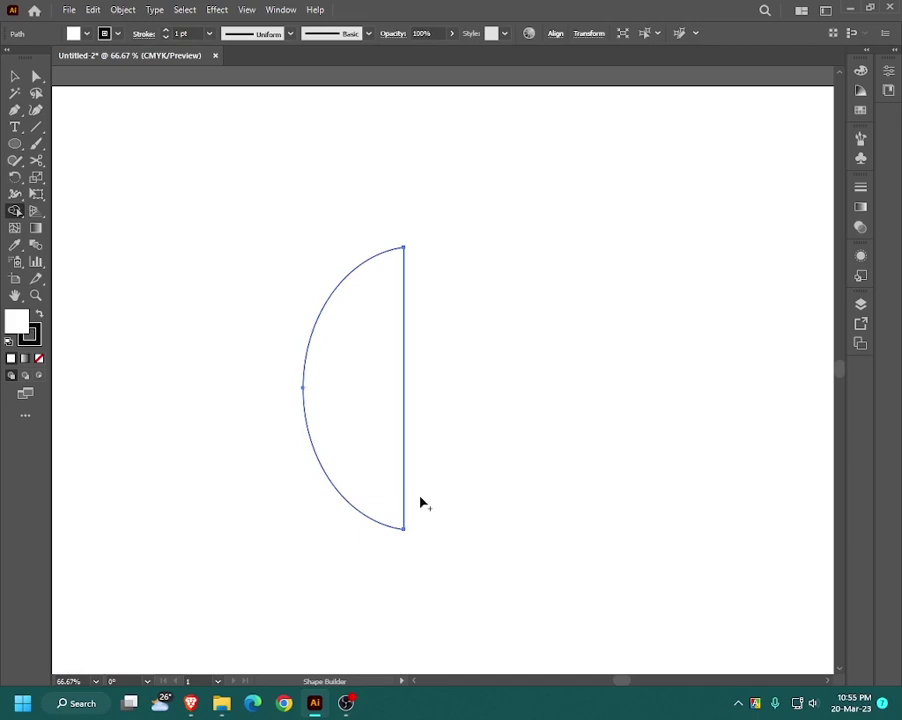
key("v")
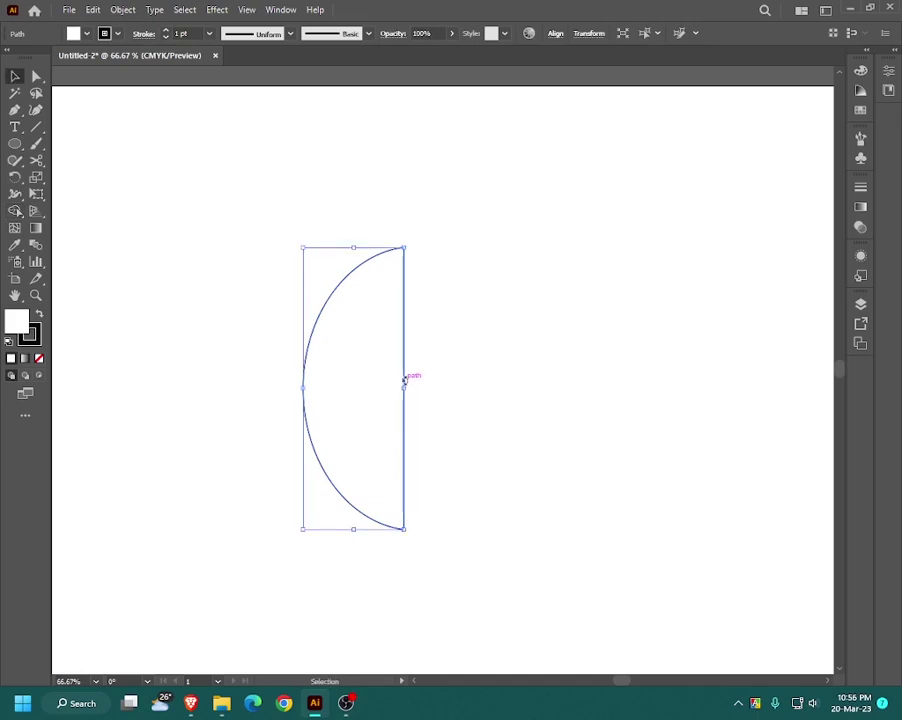
left_click(409, 386)
left_click(405, 384)
Step: Reflect a copy of the half-ellipse and place it to the right, leaving a narrow gap
right_click(408, 390)
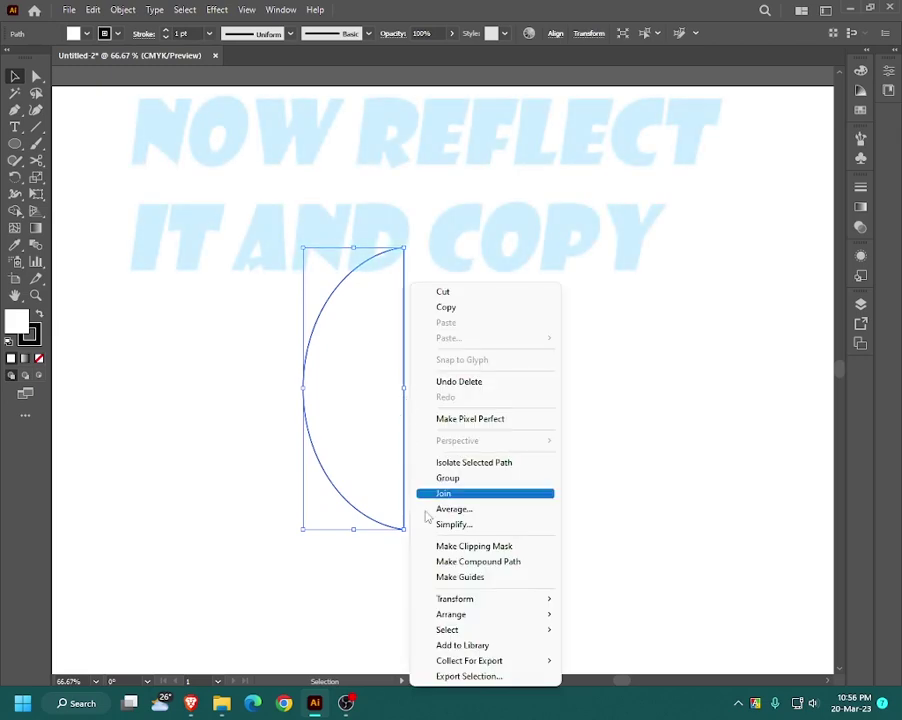
left_click(599, 524)
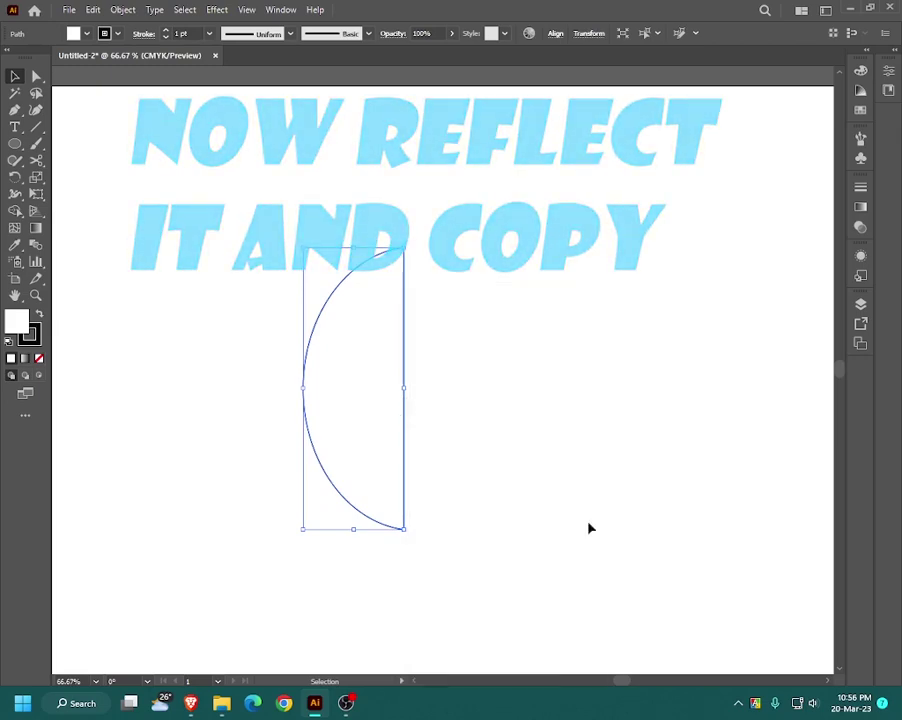
left_click(377, 438)
left_click_drag(397, 465, 497, 457)
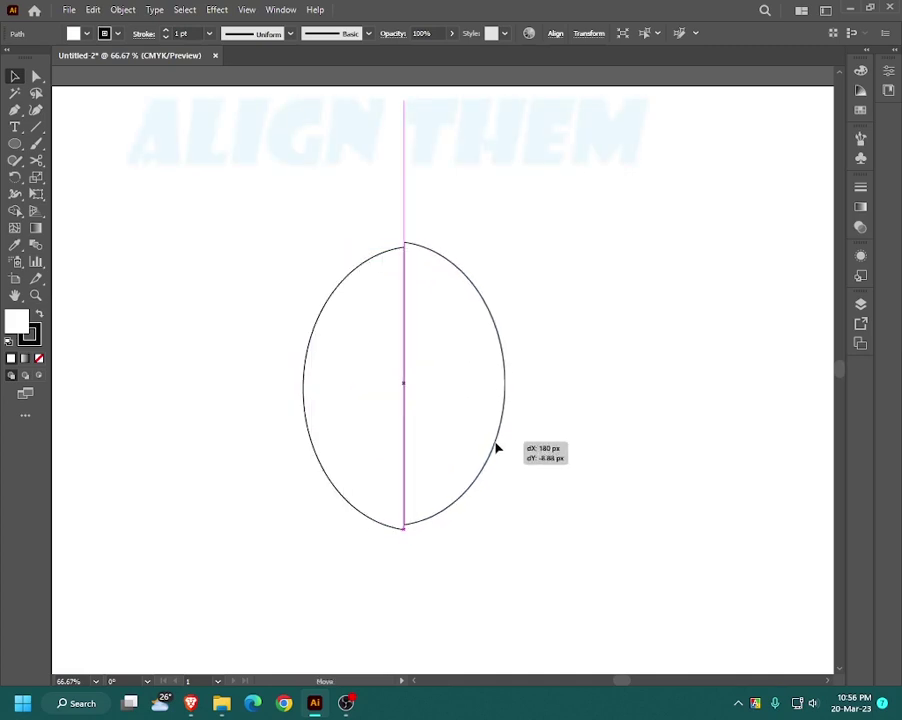
left_click_drag(497, 457, 497, 457)
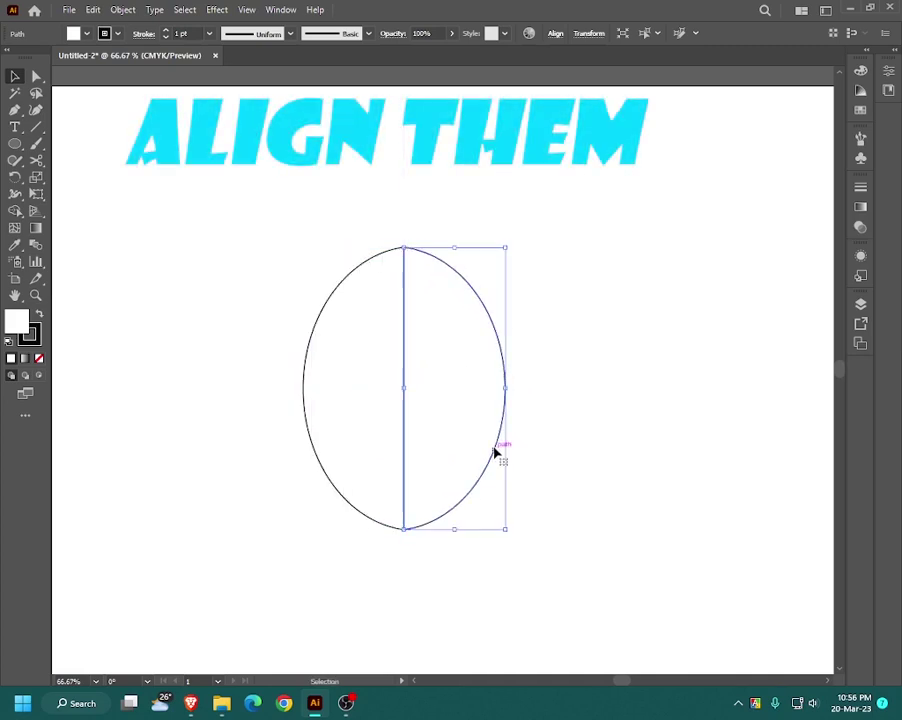
key("ctrl+a")
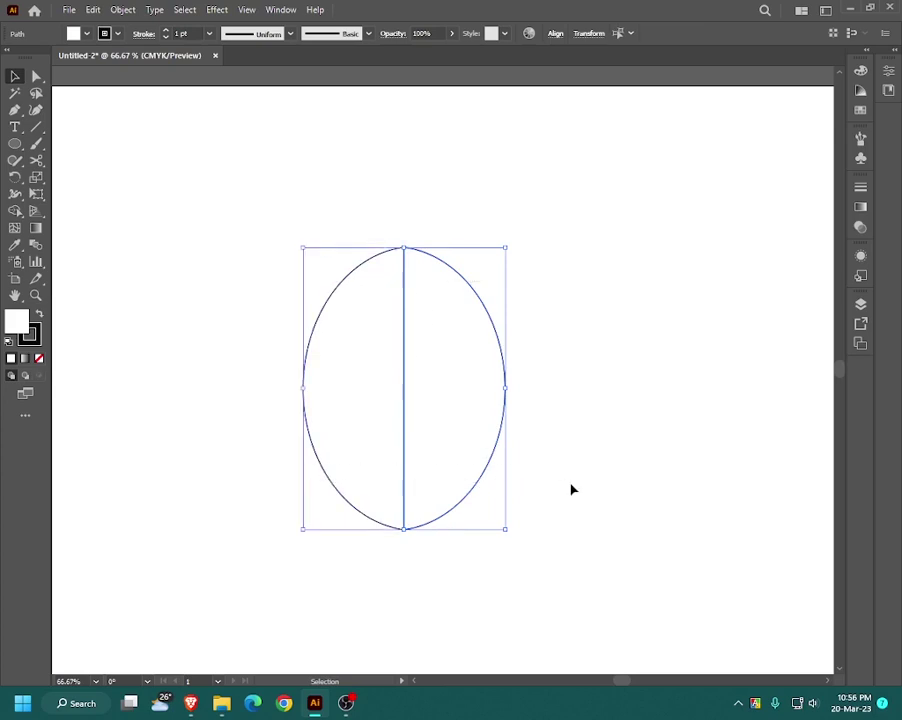
left_click(517, 448)
left_click_drag(500, 442, 524, 441)
Step: Cut the left half's straight edge free at its top and bottom corners
left_click(534, 452)
key("c")
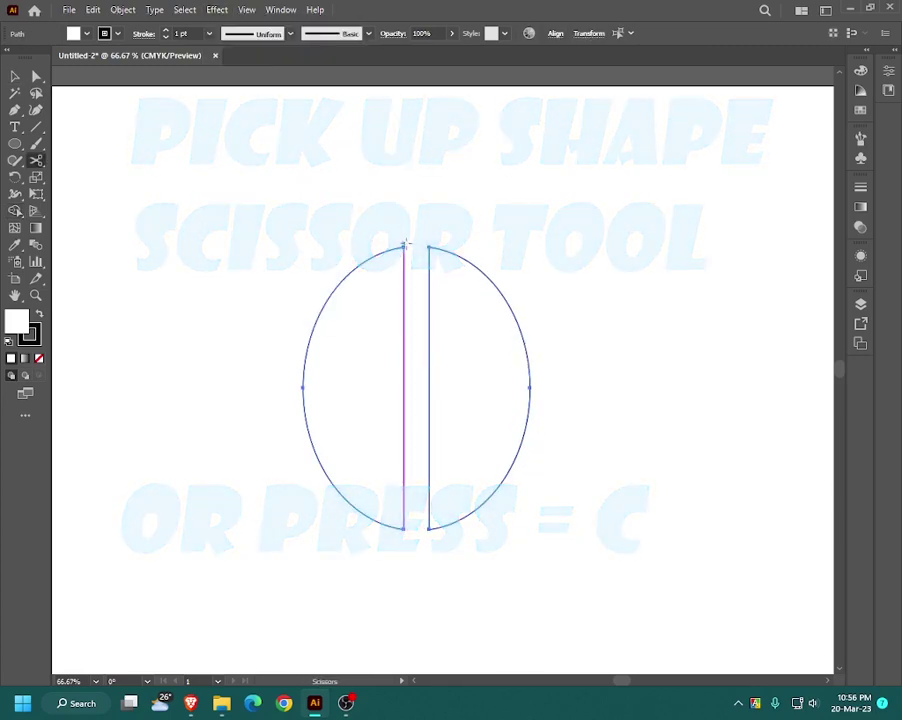
left_click(404, 246)
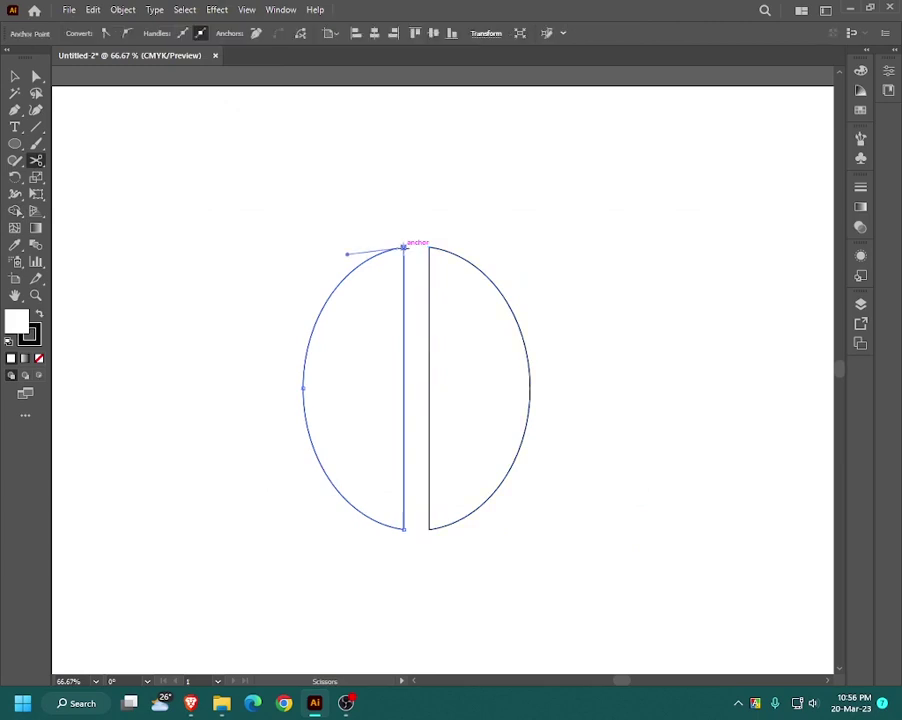
left_click(403, 527)
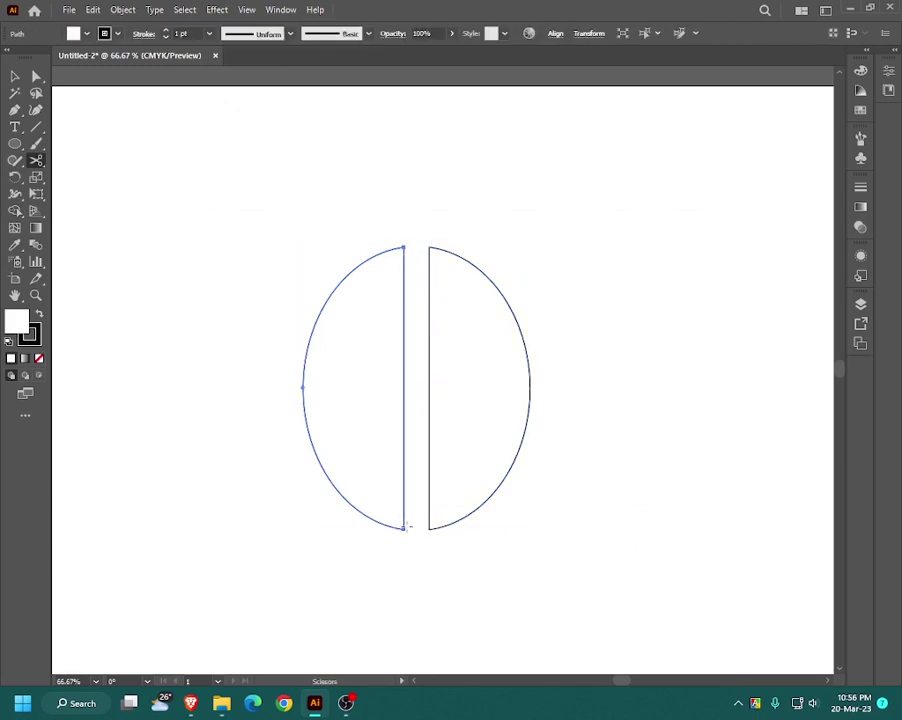
left_click(403, 527)
Step: Cut the right half at its bottom and top corners, then select all pieces
left_click(429, 527)
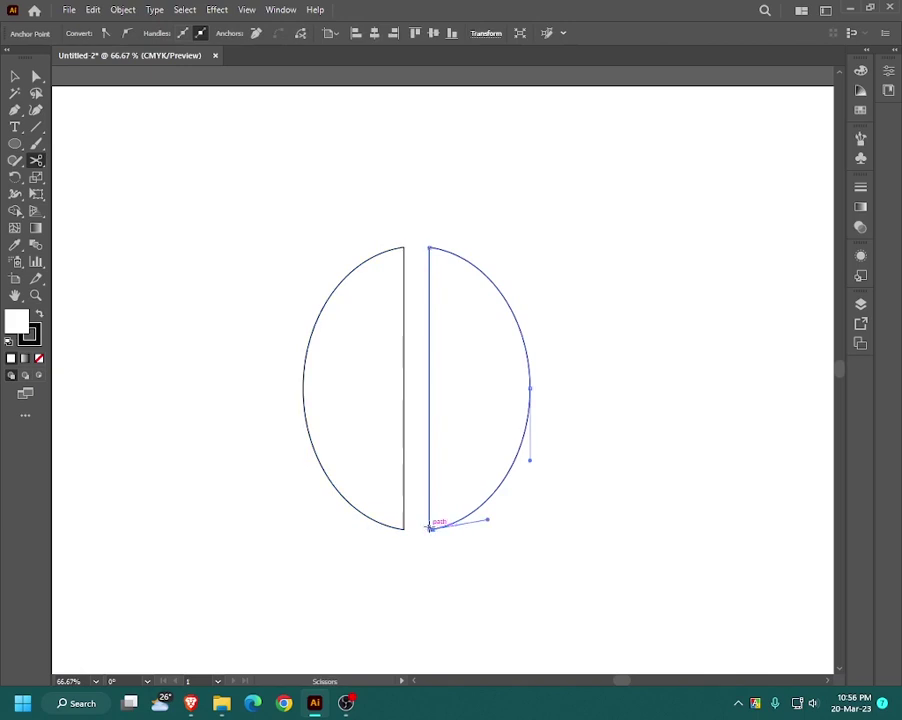
key("v")
key("c")
left_click(429, 527)
left_click(429, 527)
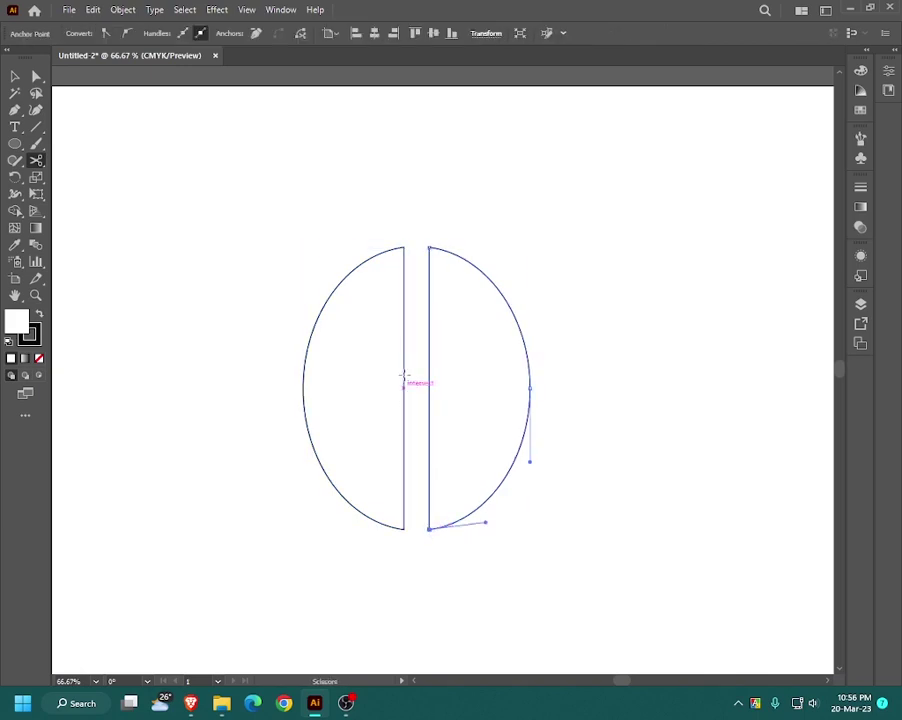
left_click(429, 247)
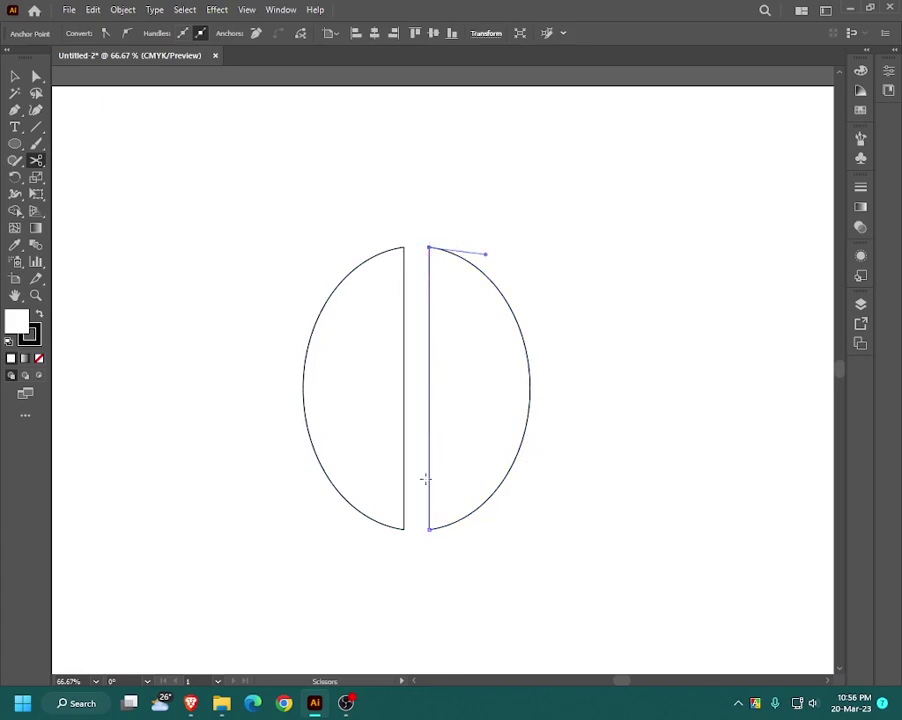
key("ctrl+a")
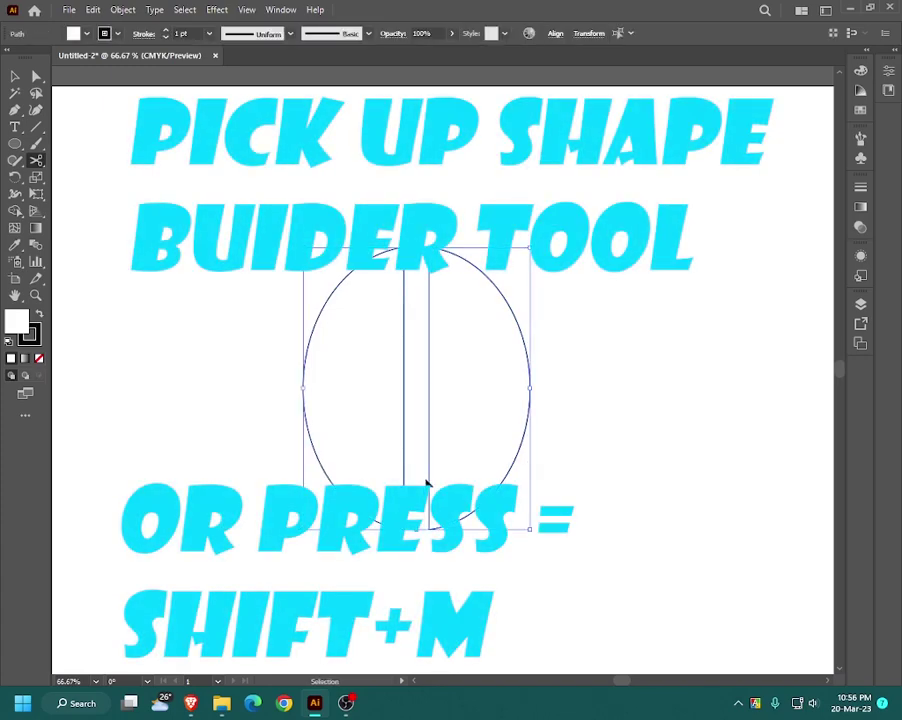
Step: Delete the straight inner edges of both halves with Shape Builder, undoing the mistaken deletions
left_click(15, 211)
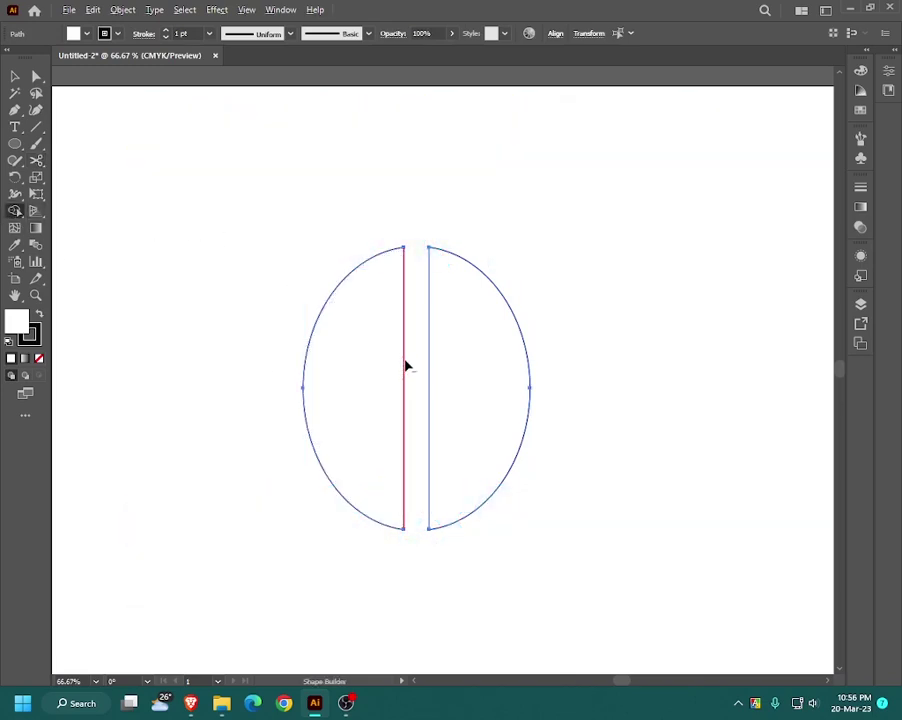
left_click(403, 364, "alt")
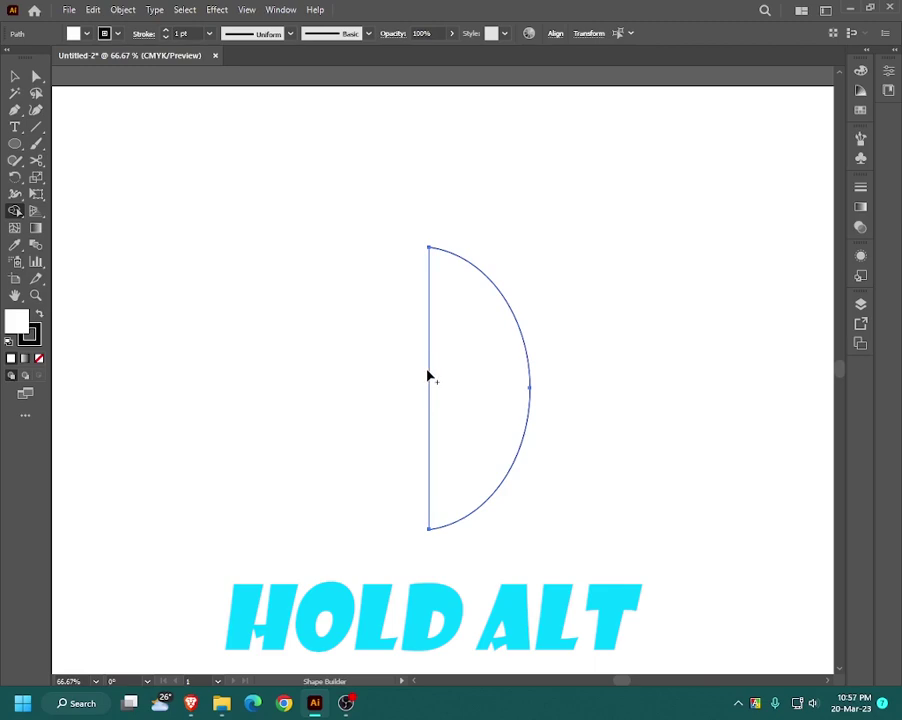
key("ctrl+z")
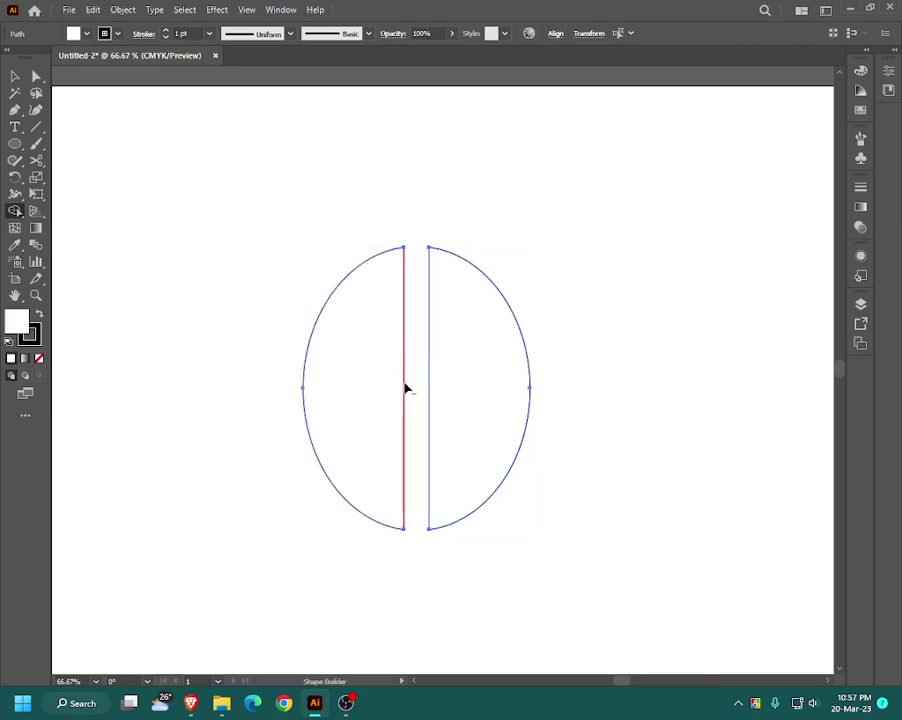
left_click(405, 388, "alt")
left_click(428, 392, "alt")
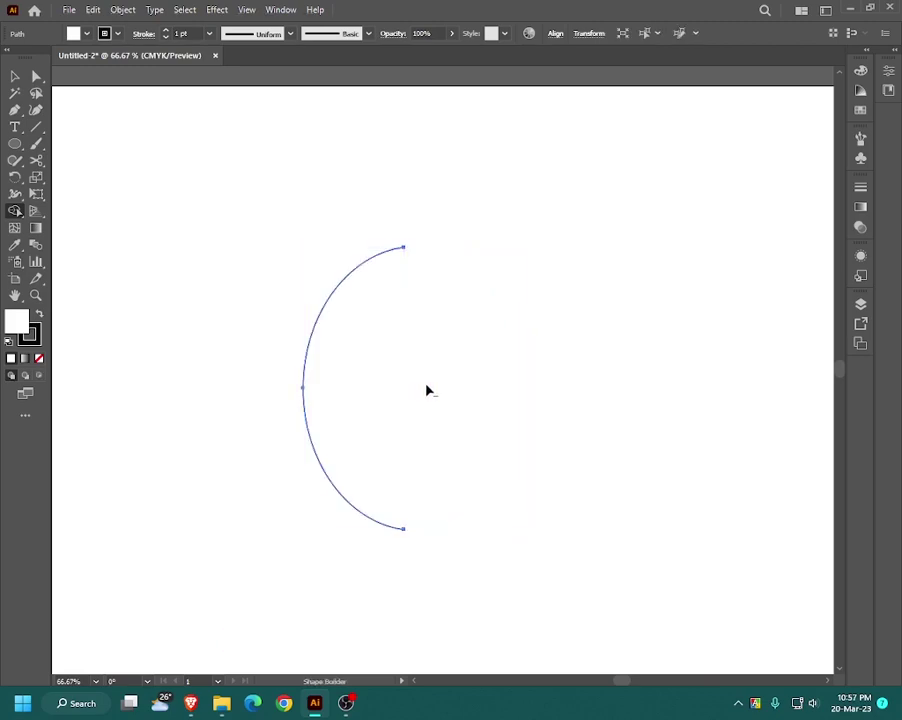
key("ctrl+z")
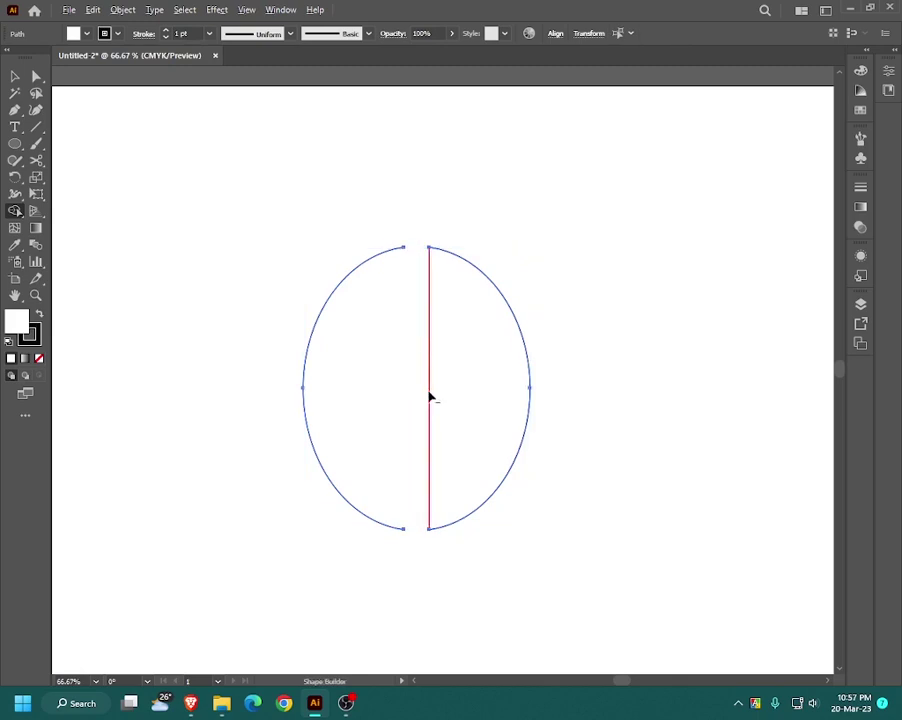
left_click(428, 394, "alt")
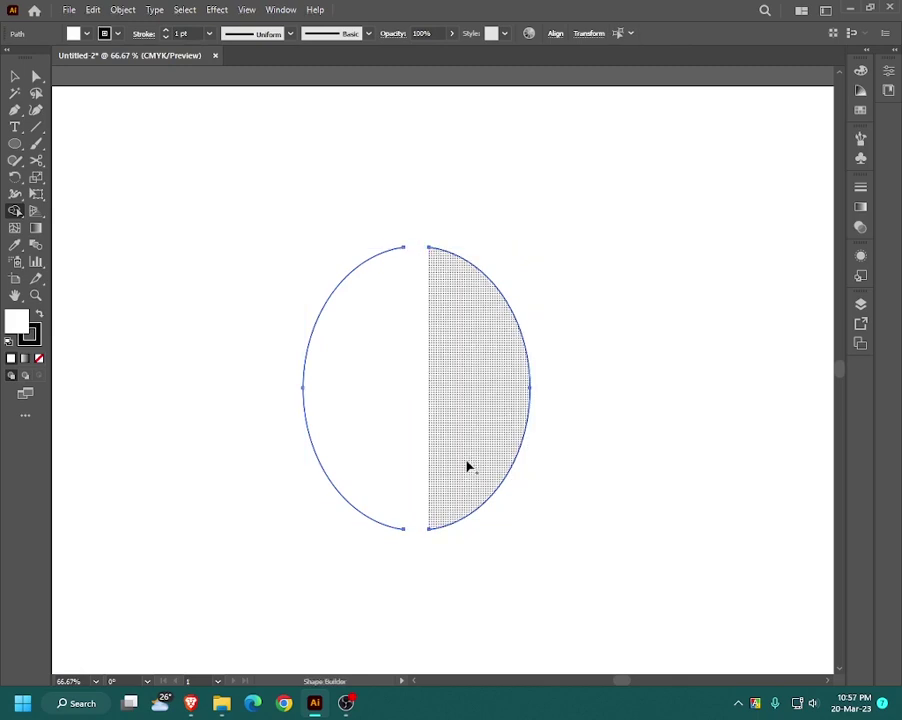
key("ctrl+0")
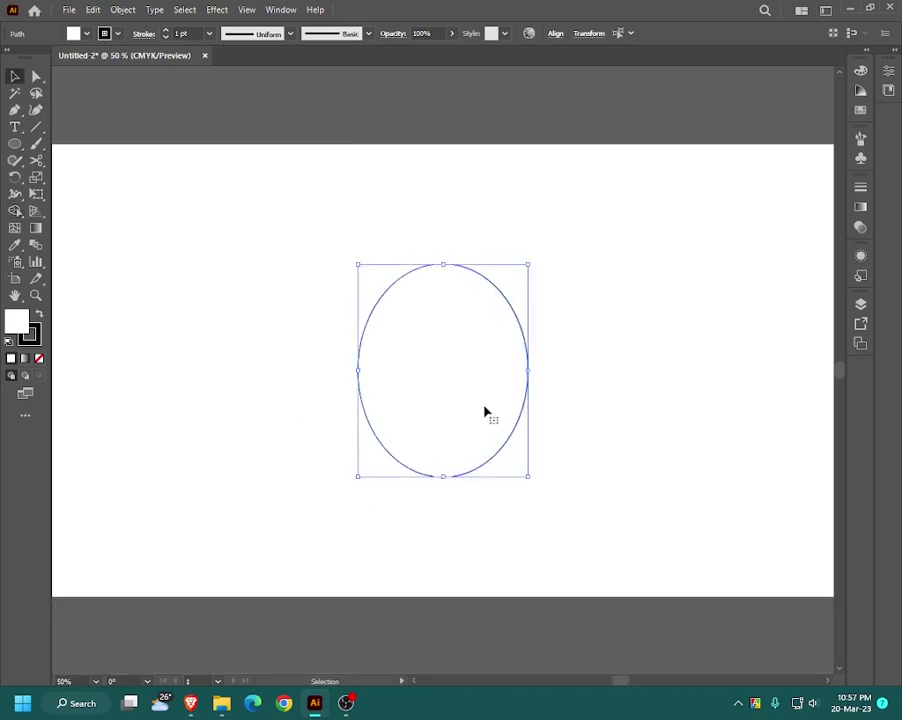
Step: Bridge the top gap between the arcs with a small curved stem bump
left_click(545, 407)
key("p")
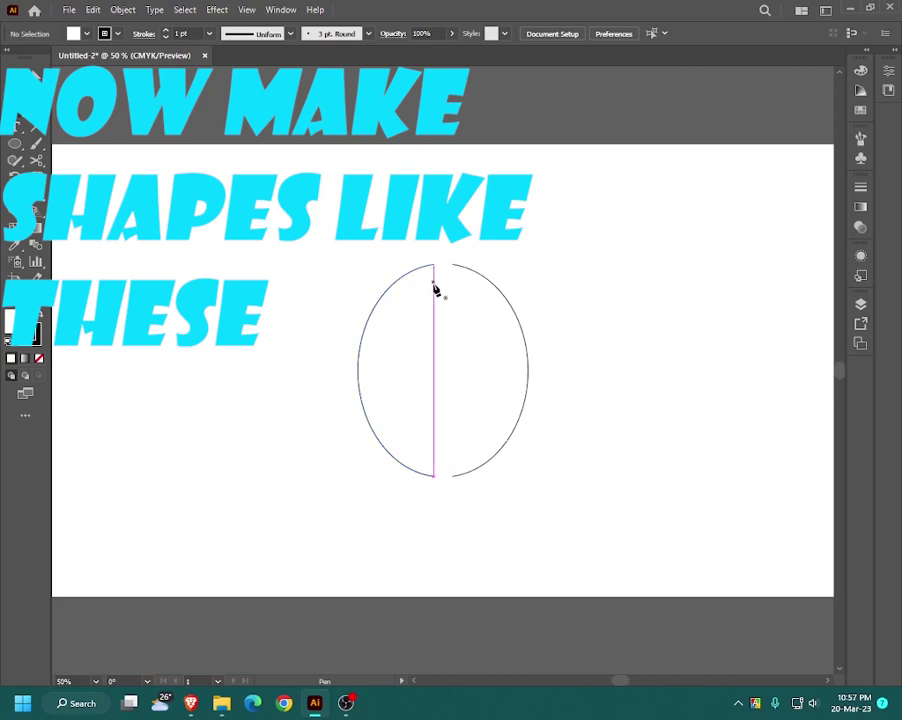
key("ctrl+1")
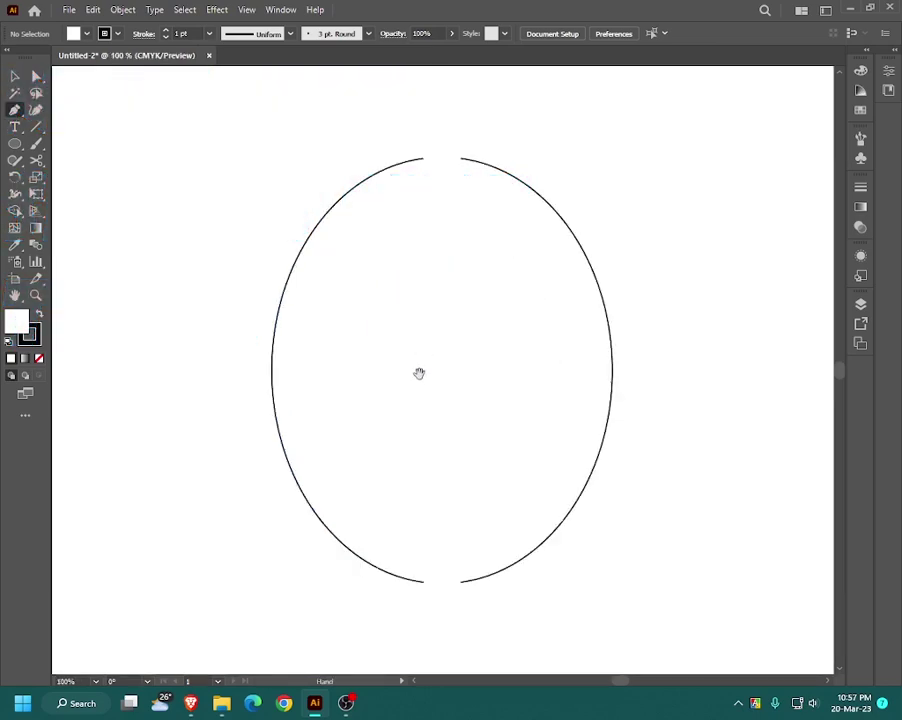
left_click_drag(396, 458, 362, 482)
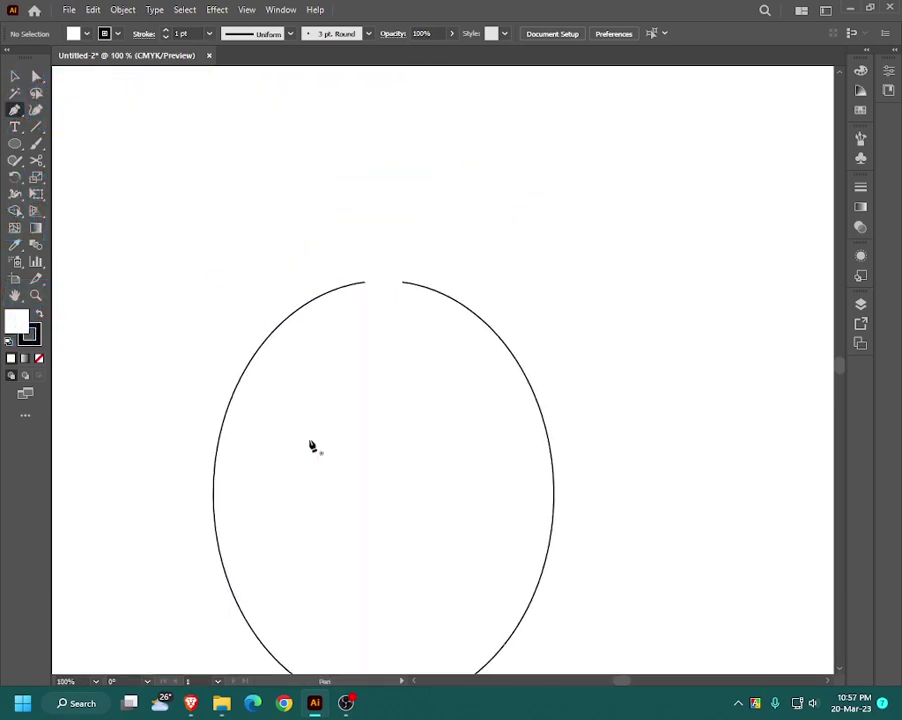
left_click(365, 283)
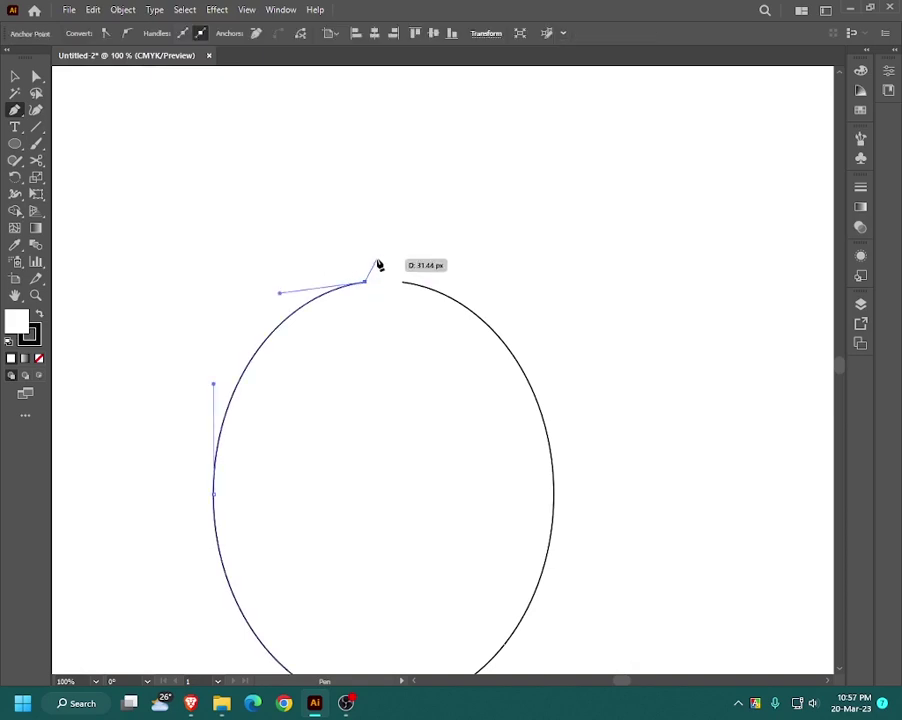
left_click_drag(378, 259, 398, 263)
left_click(401, 283)
key("v")
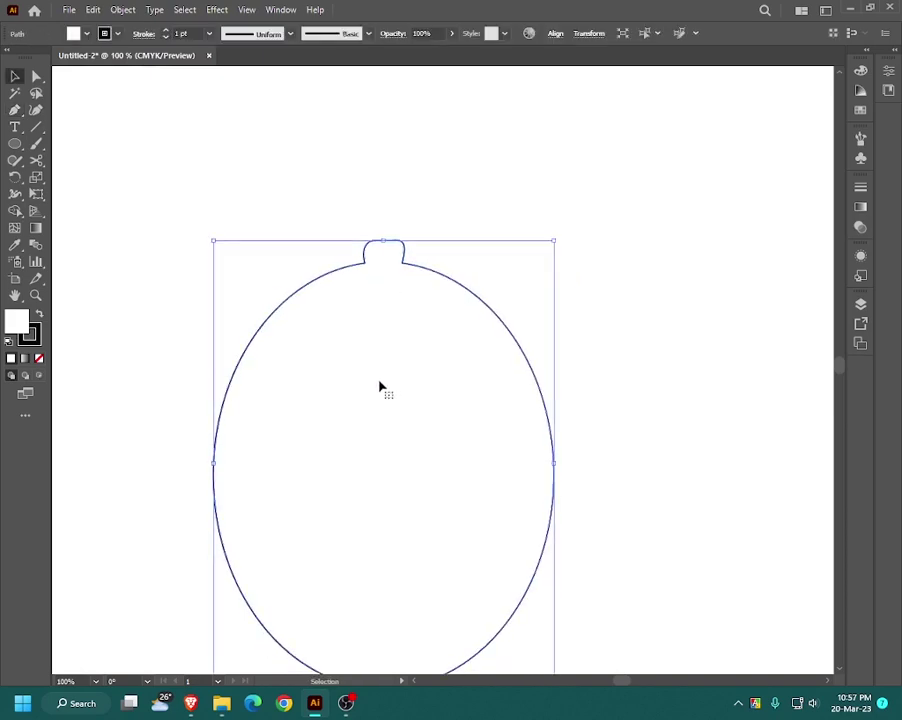
Step: Bridge the bottom gap with a hooked pointed tip, closing the lemon path
key("ctrl+minus")
key("ctrl+plus")
key("ctrl+plus")
key("p")
left_click_drag(365, 496, 381, 538)
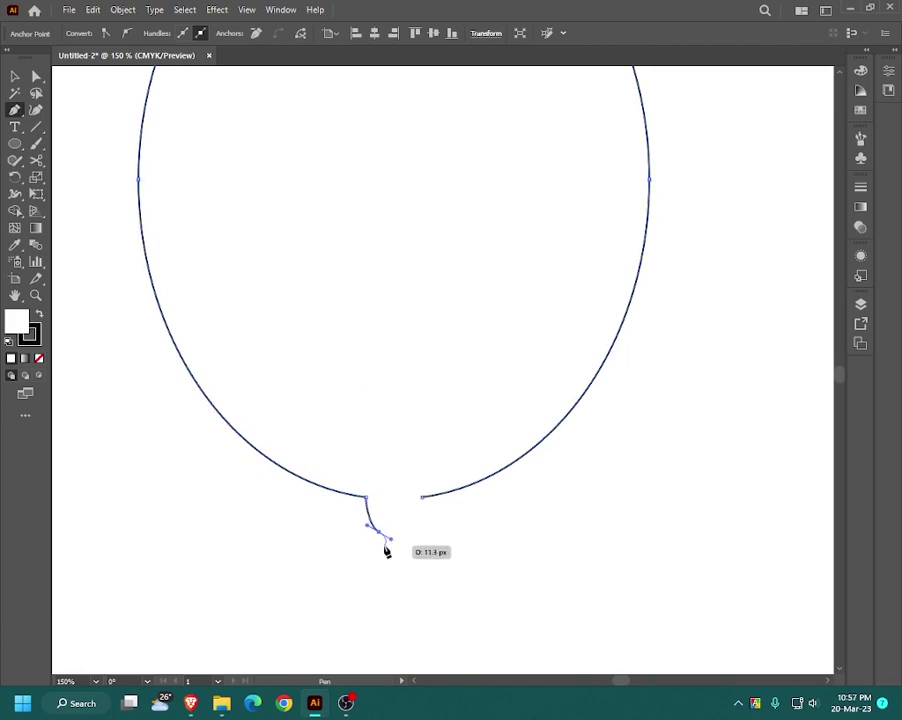
left_click(386, 544)
left_click_drag(395, 555, 396, 532)
left_click(400, 532)
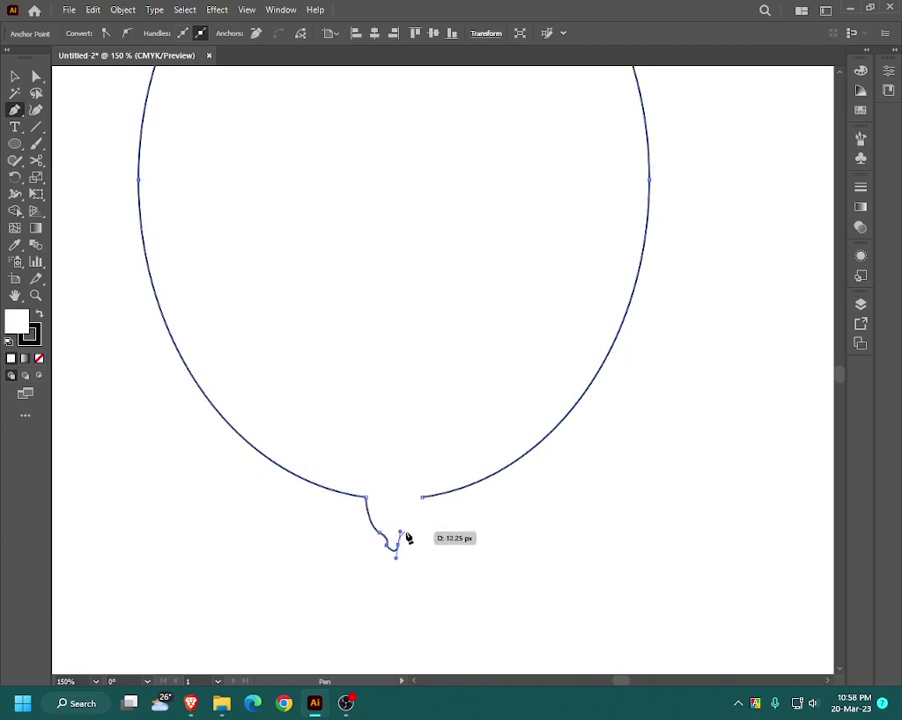
left_click(422, 496)
key("v")
key("ctrl+0")
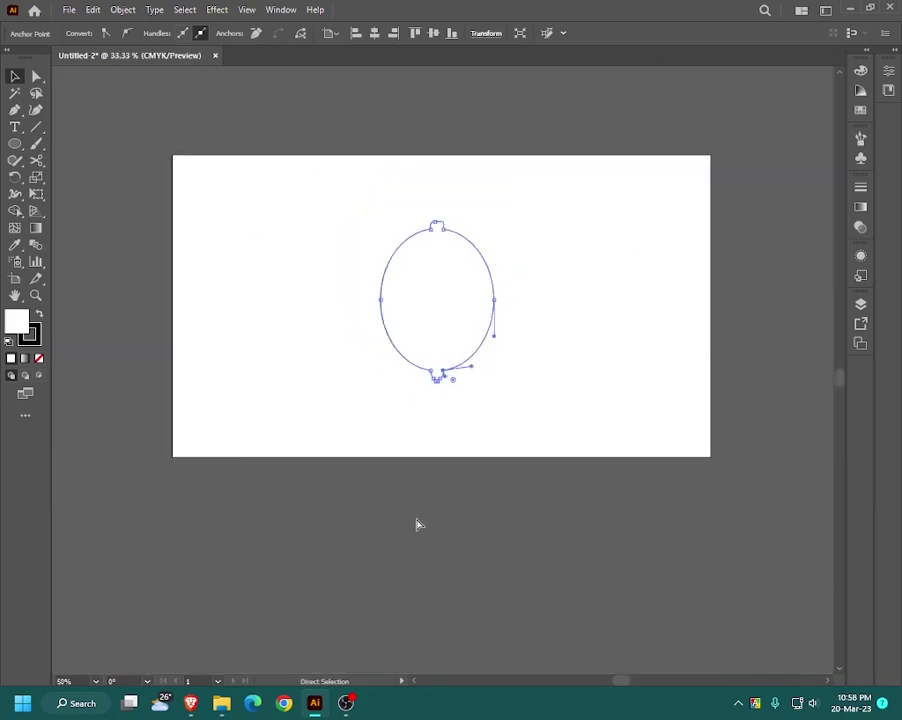
Step: Drag the lemon's right and left side anchors inward to slim it
mouse_move(510, 375)
left_mouse_down()
mouse_move(532, 351)
mouse_move(490, 400)
left_mouse_up()
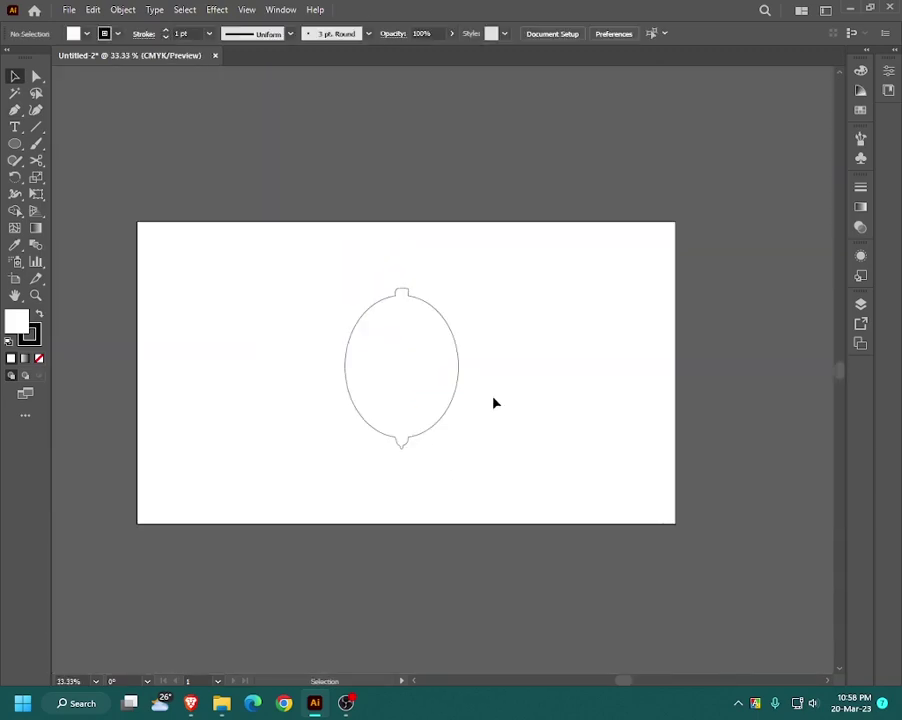
scroll(490, 395, "up", 2)
scroll(488, 390, "down", 1)
scroll(493, 394, "down", 1)
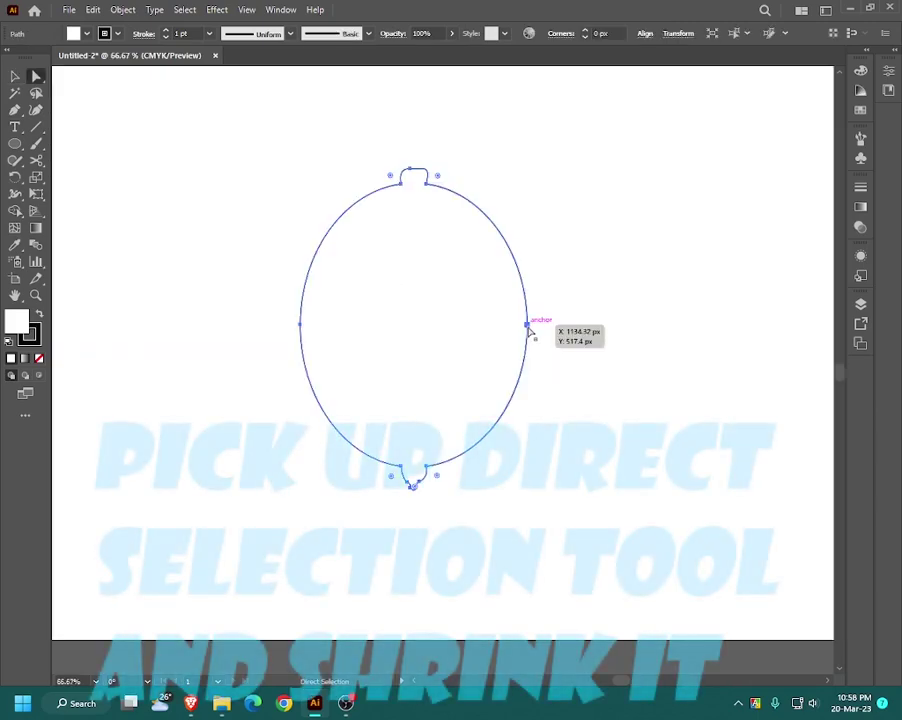
left_click_drag(531, 332, 503, 326)
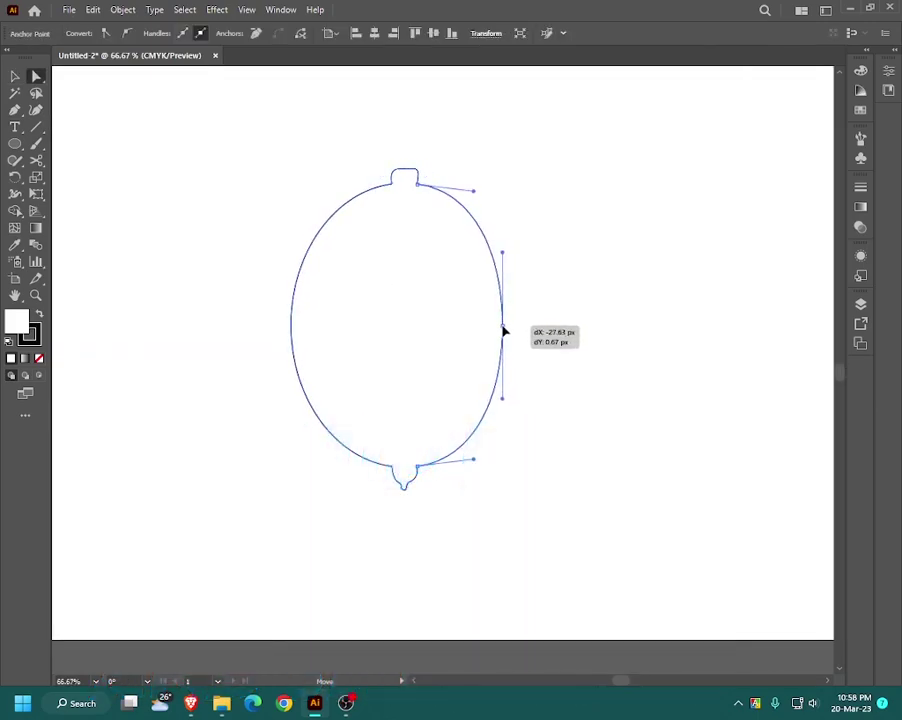
left_click(513, 337)
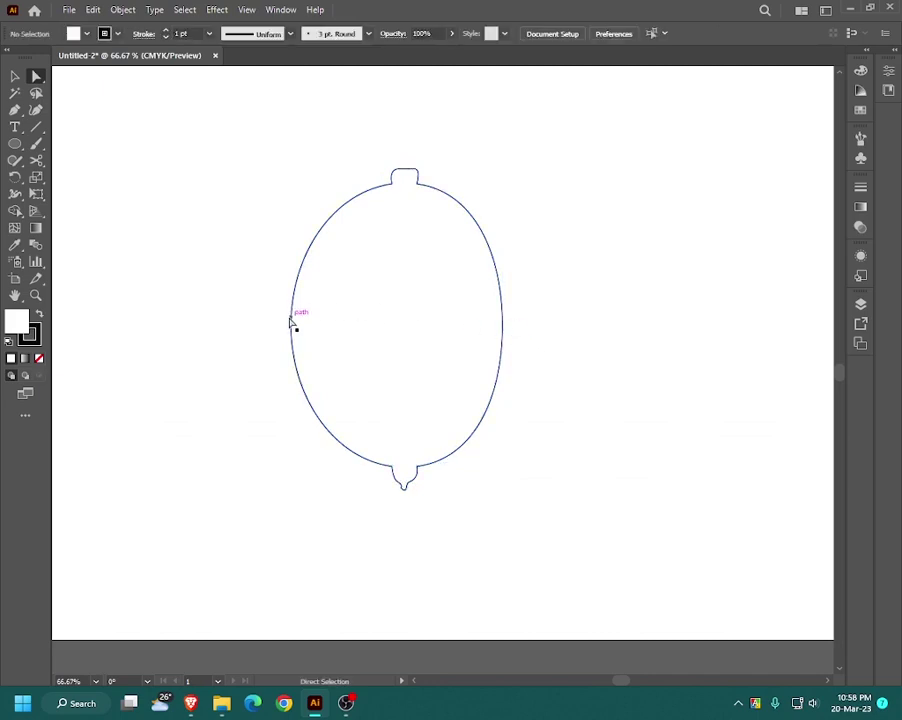
mouse_move(292, 326)
left_mouse_down()
mouse_move(320, 332)
mouse_move(301, 312)
left_mouse_up()
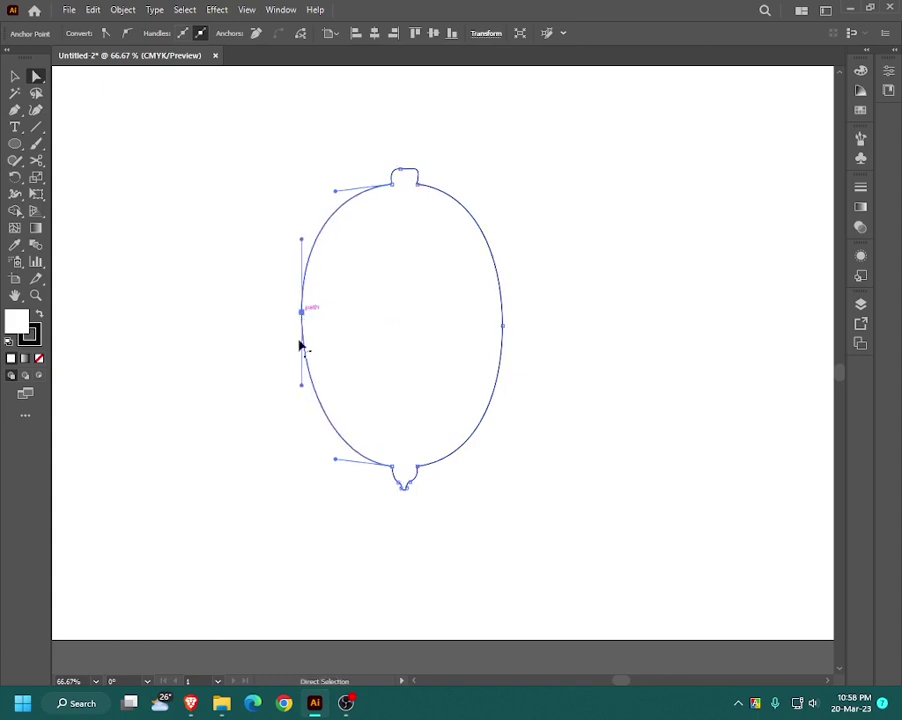
Step: Fill the lemon path with yellow (0 C, 0 M, 100 Y, 0 K) from the Color panel
left_click(513, 251)
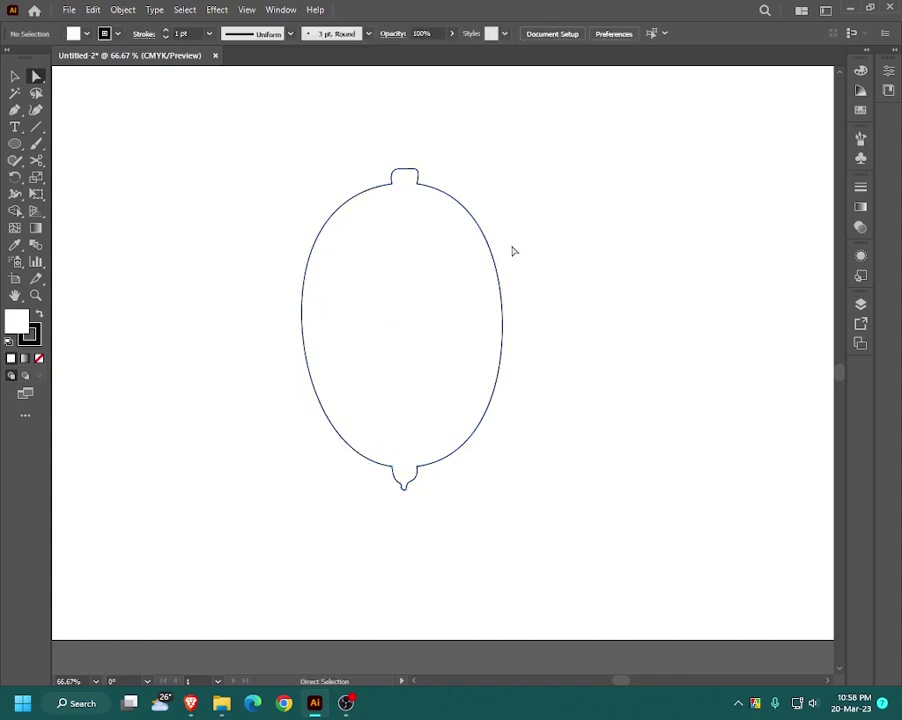
left_click(348, 453)
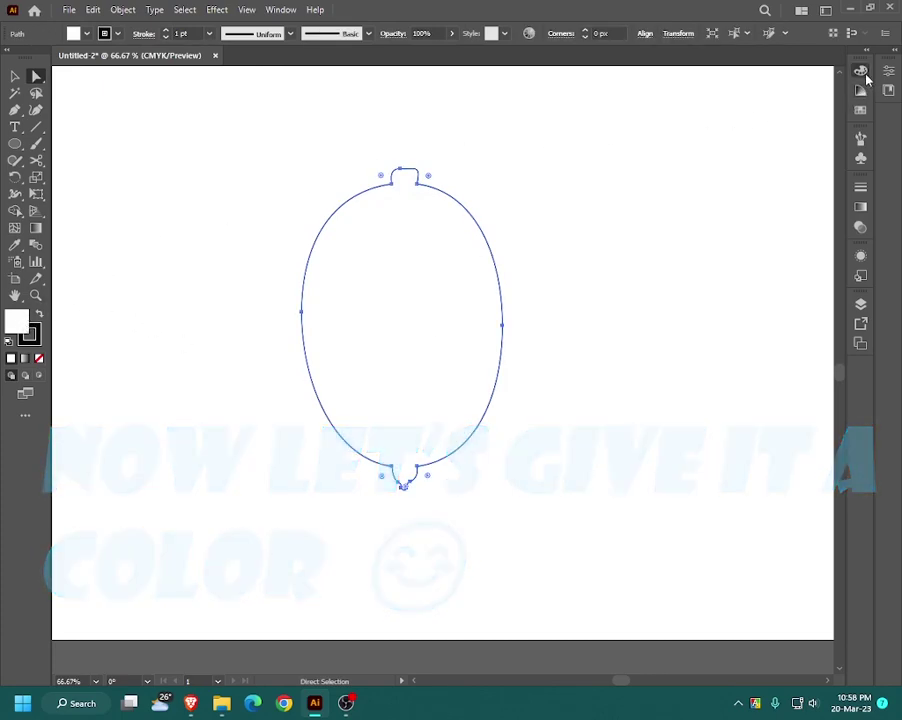
left_click(860, 70)
left_click_drag(745, 131, 783, 141)
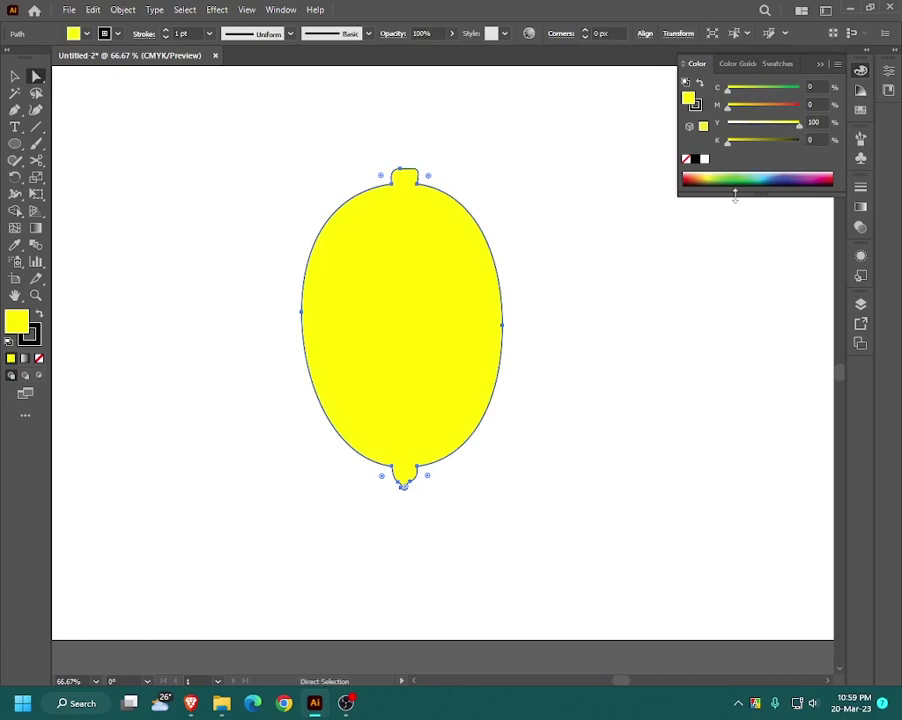
left_click(637, 299)
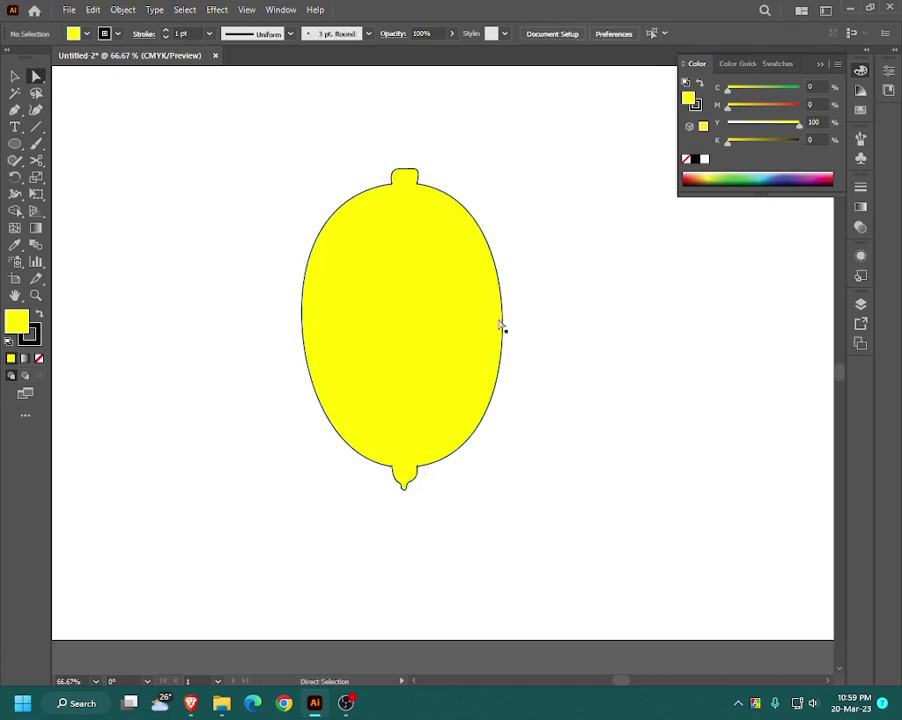
left_click(455, 369)
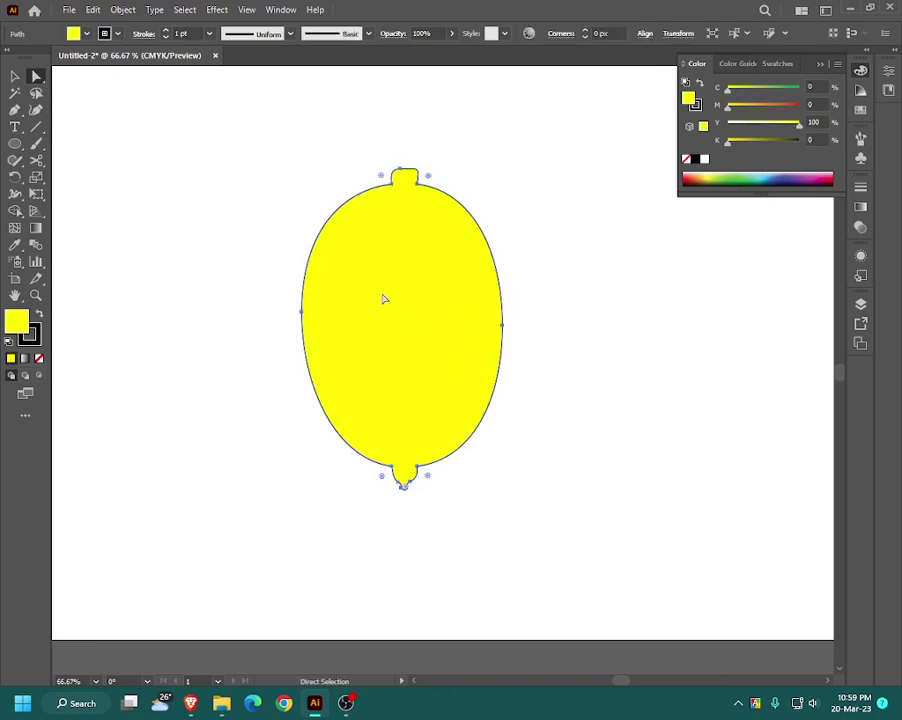
Step: Apply Offset Path at -10 px to create an inner rind outline of the lemon
left_click(123, 10)
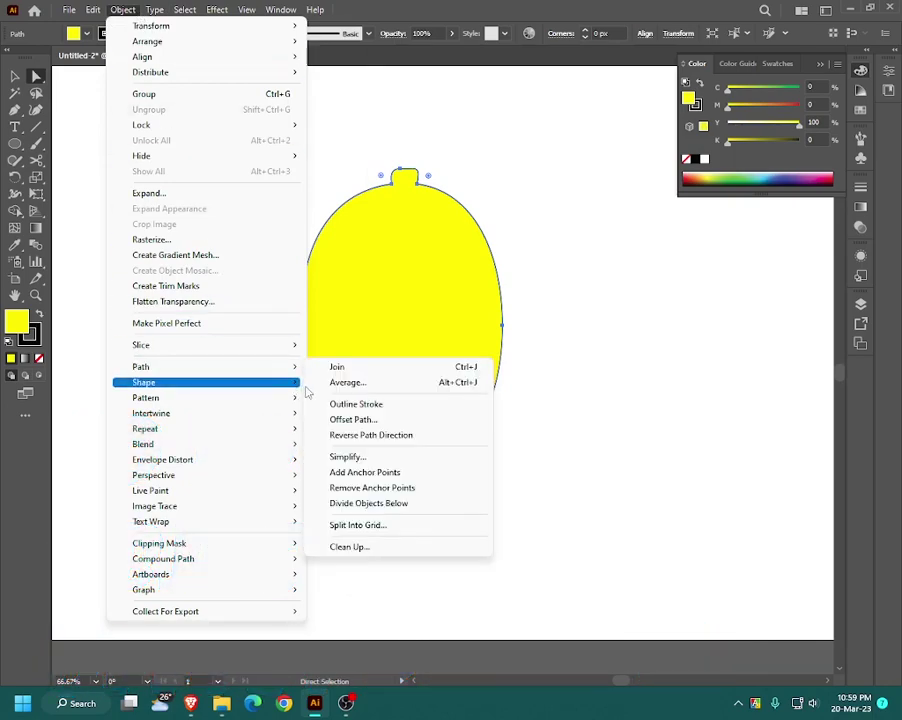
left_click(350, 419)
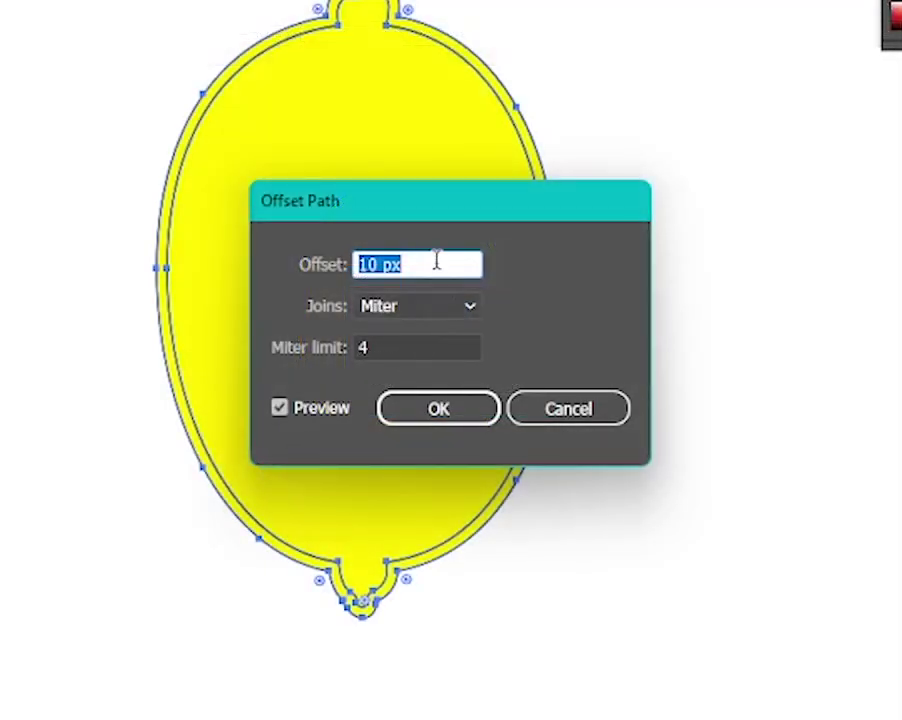
type("-")
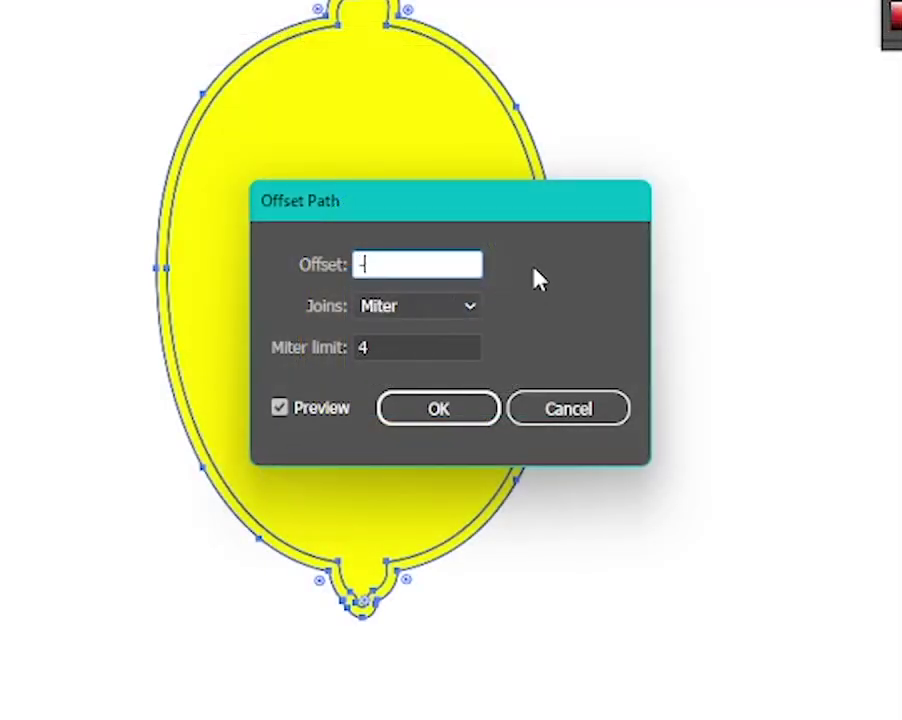
type("10")
left_click(420, 403)
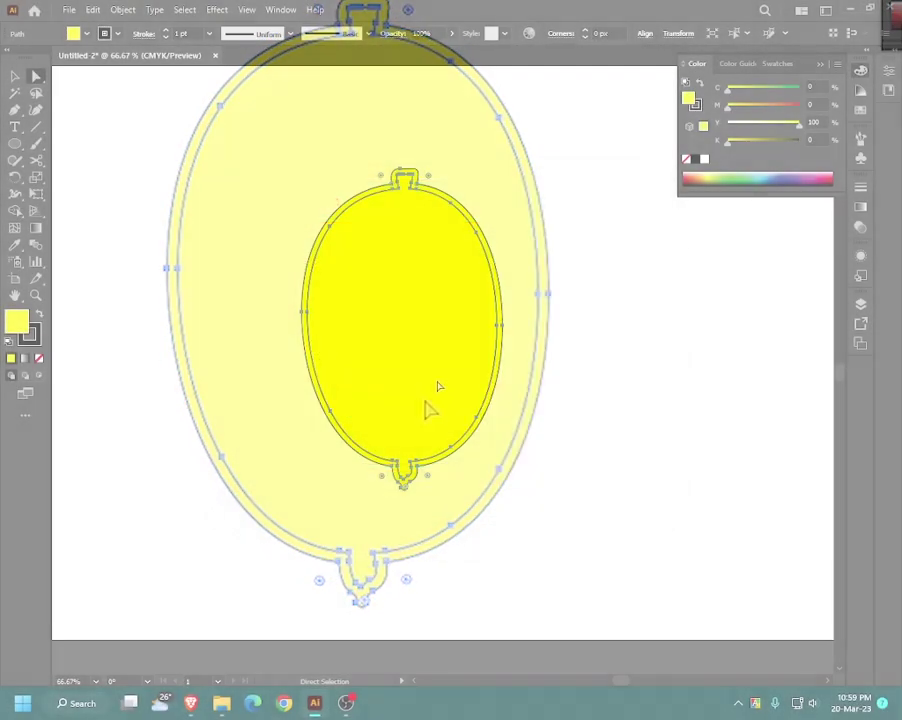
left_click(422, 493)
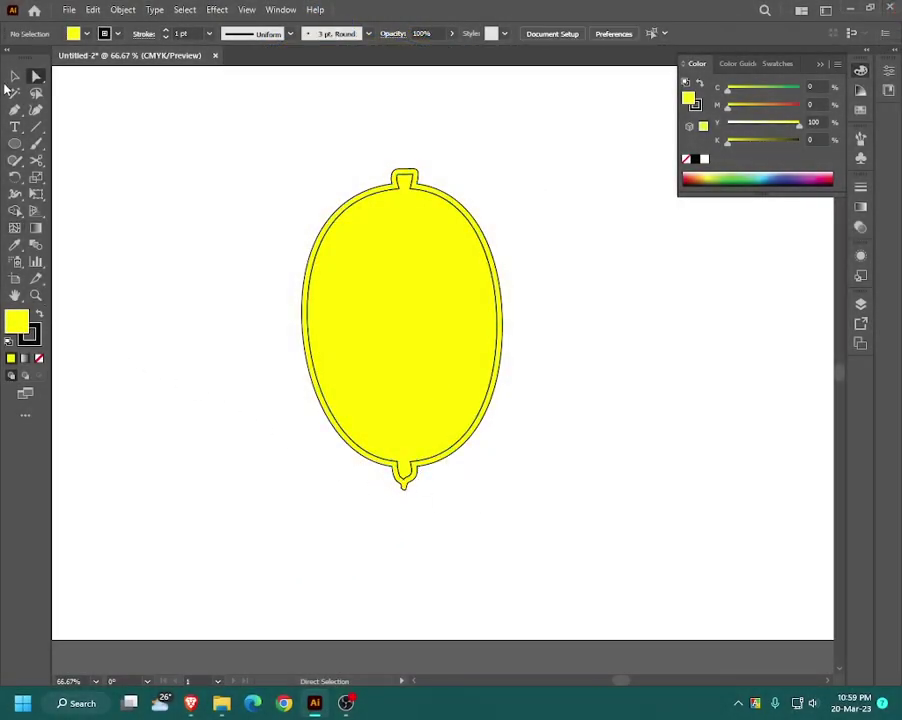
left_click(15, 77)
Step: Fill the ring between the lemon's two outlines black with Shape Builder and set the stroke to None
left_click_drag(192, 140, 524, 300)
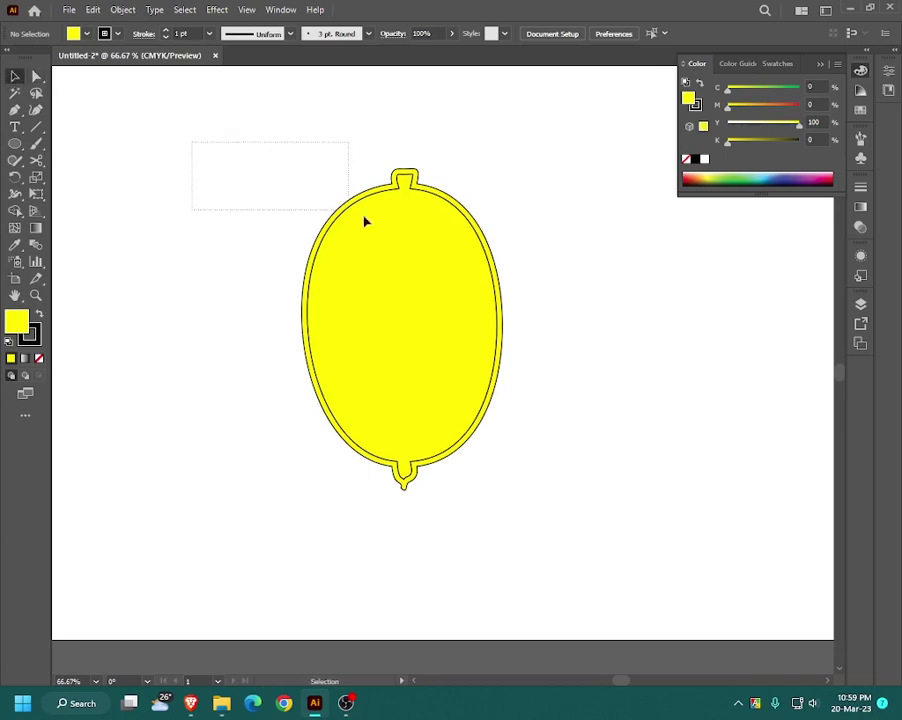
left_click(15, 210)
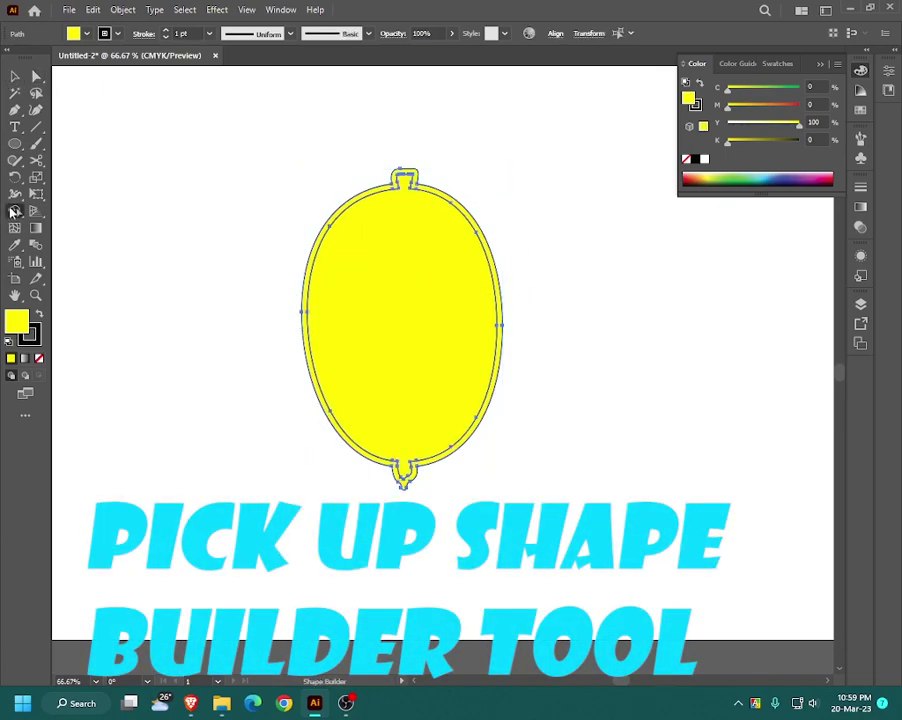
left_click(318, 244)
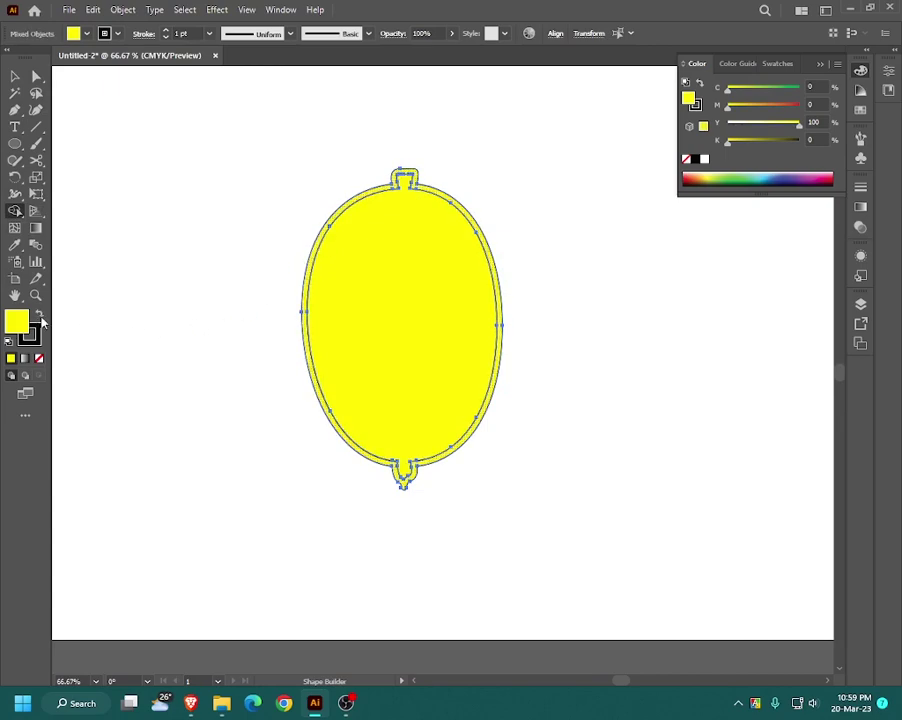
left_click(41, 318)
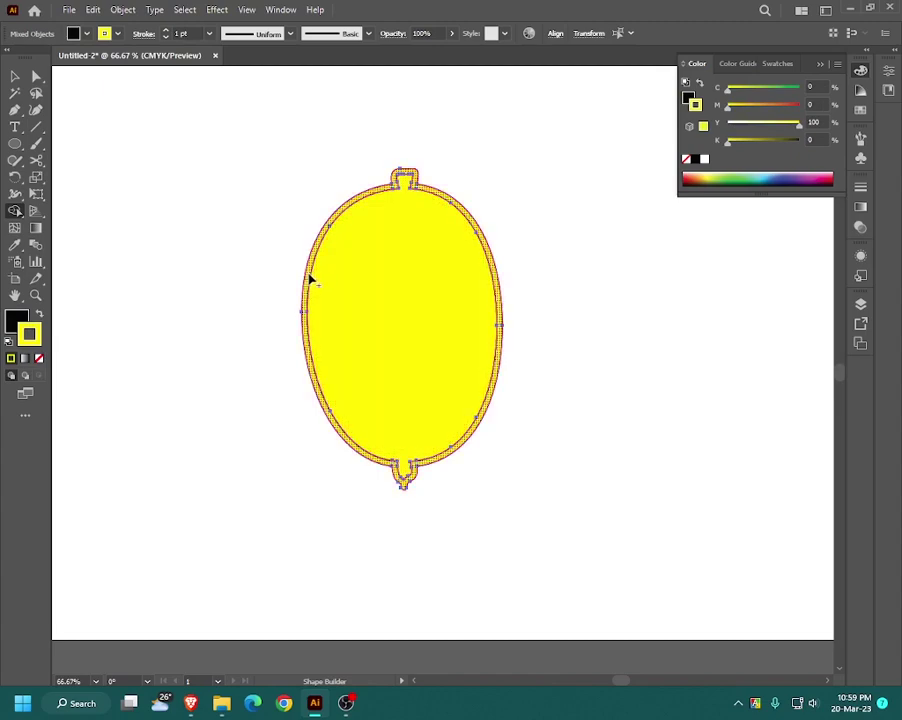
left_click(308, 279)
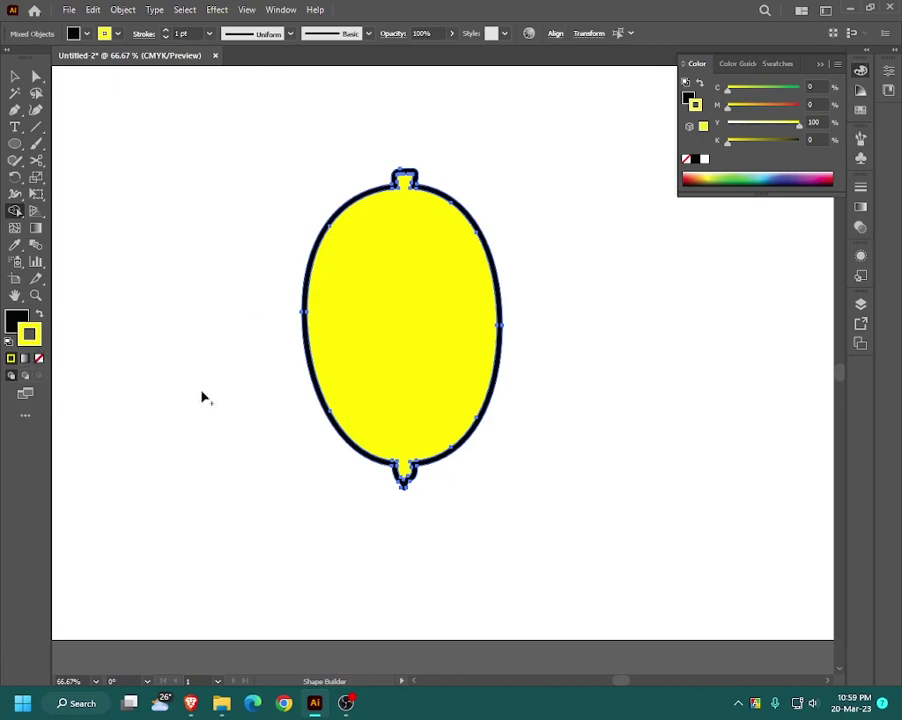
left_click(685, 161)
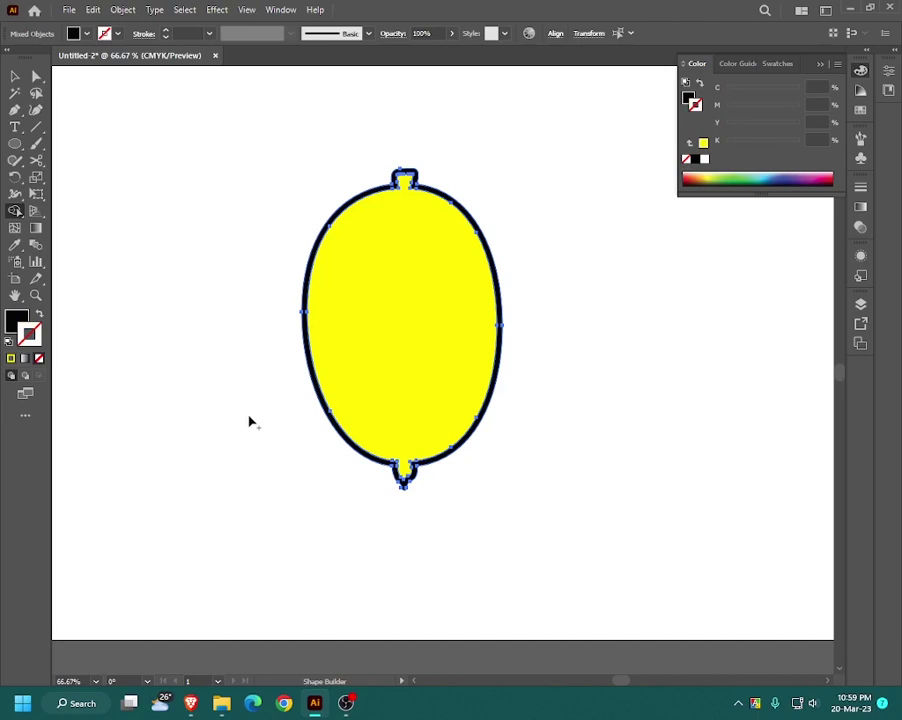
left_click(14, 75)
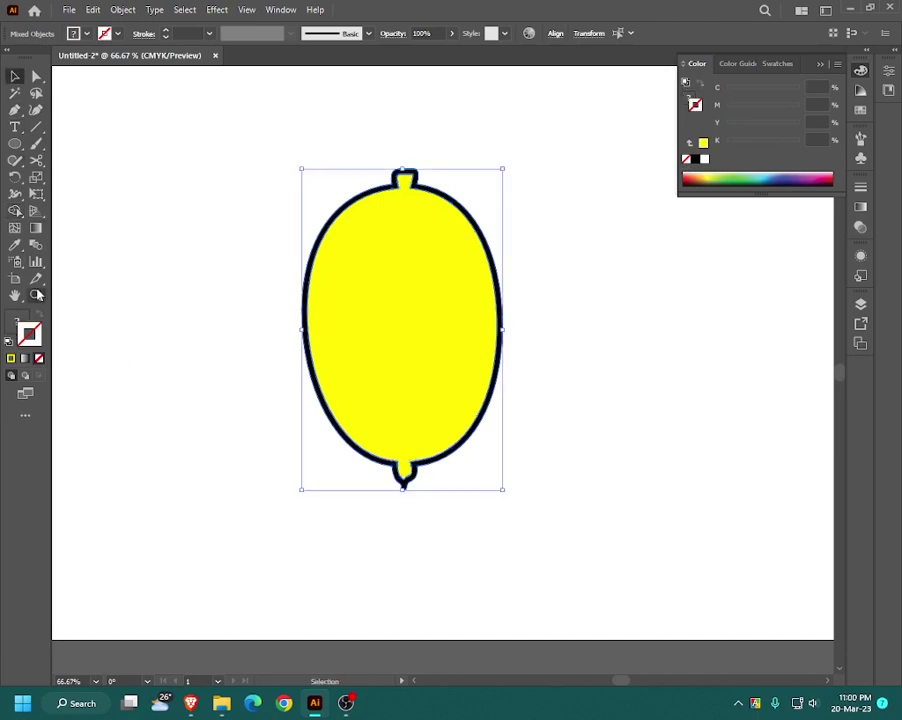
left_click(170, 335)
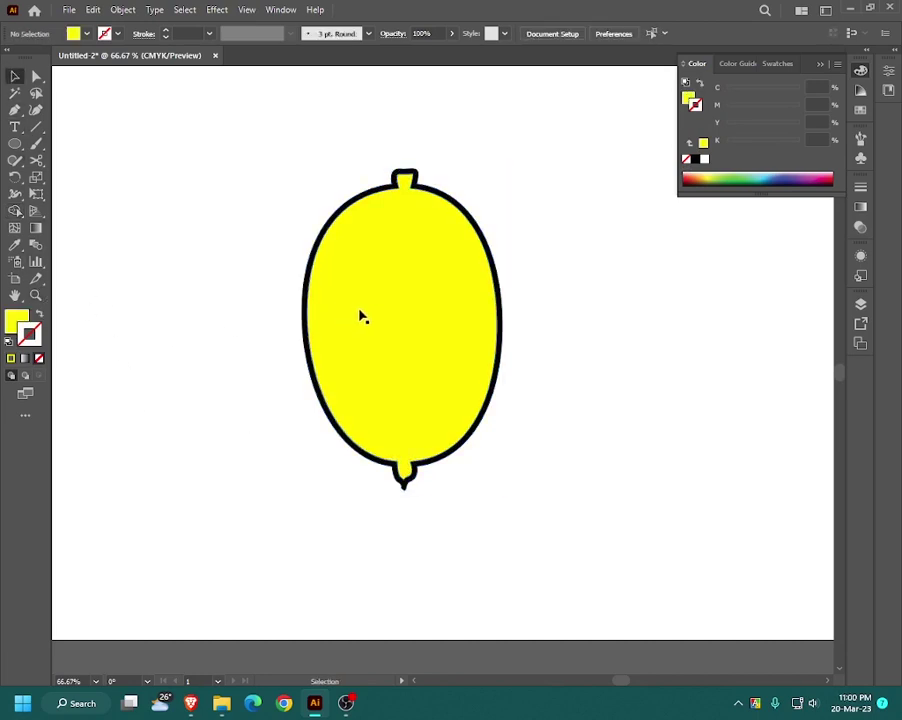
Step: Start a Pen path at the lemon's upper right, curving down below its lower left
left_click(16, 111)
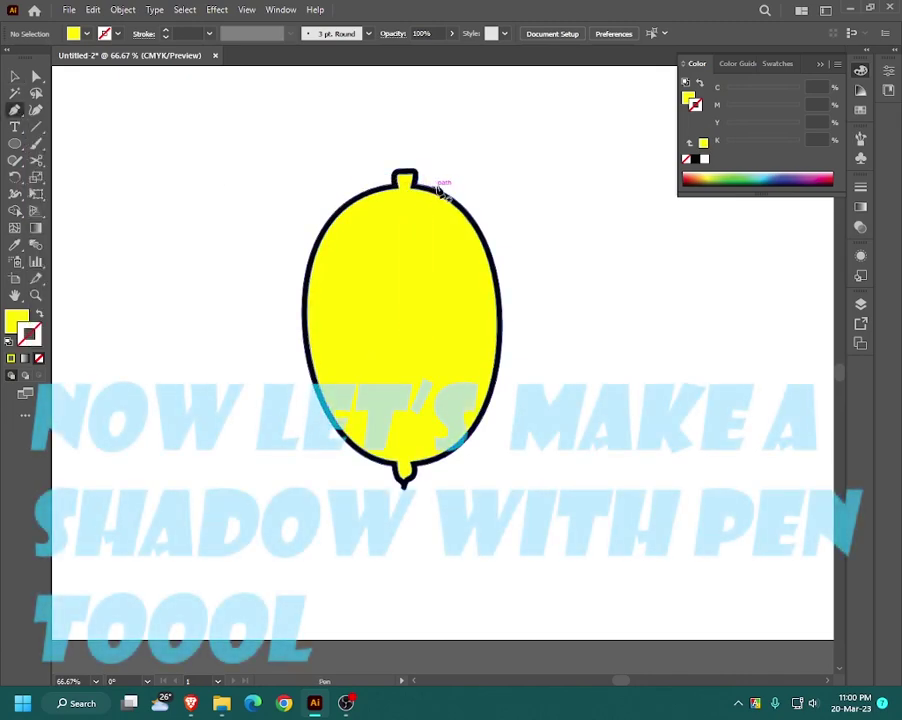
left_click(453, 186)
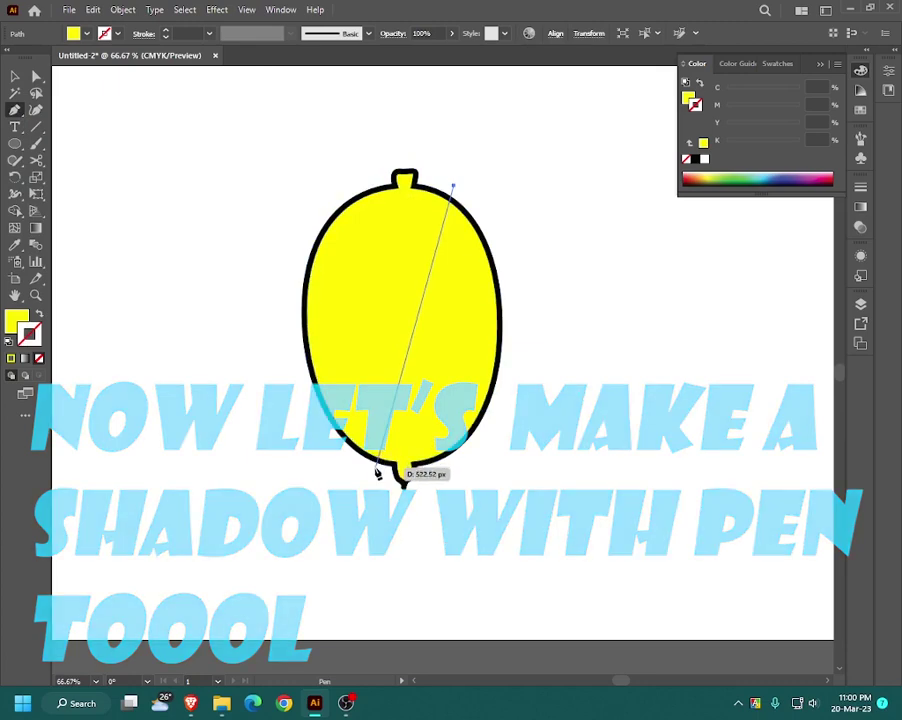
left_click_drag(371, 470, 296, 516)
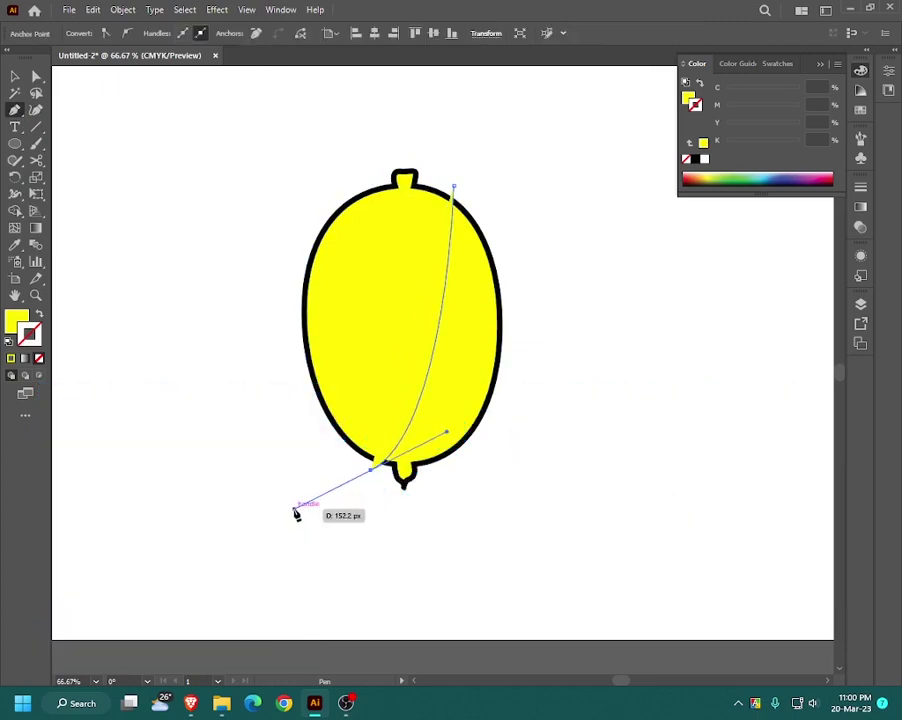
key("ctrl+z")
key("ctrl+z")
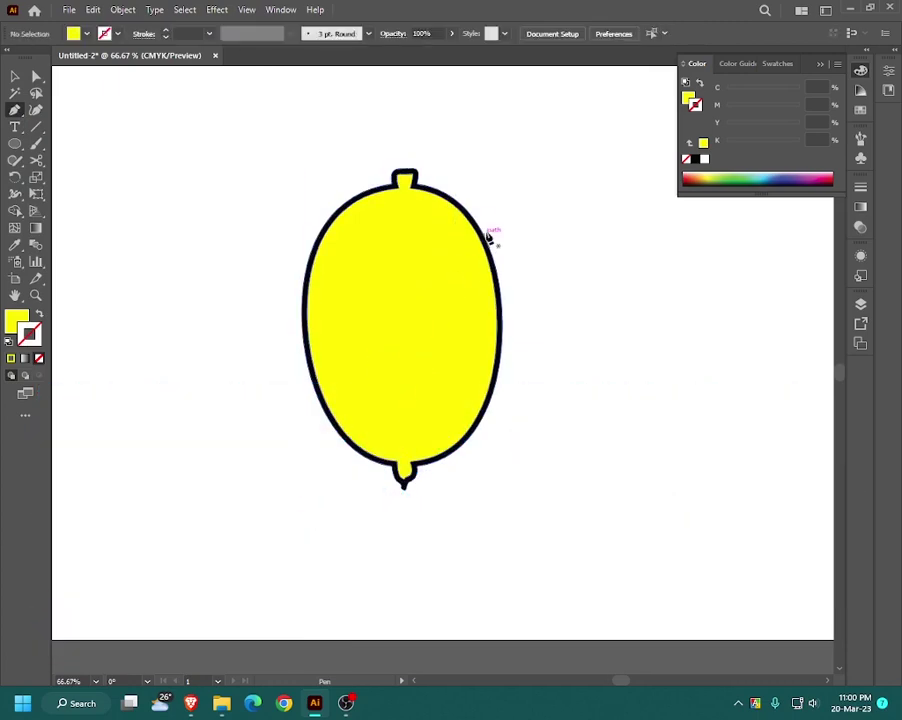
left_click_drag(488, 214, 483, 228)
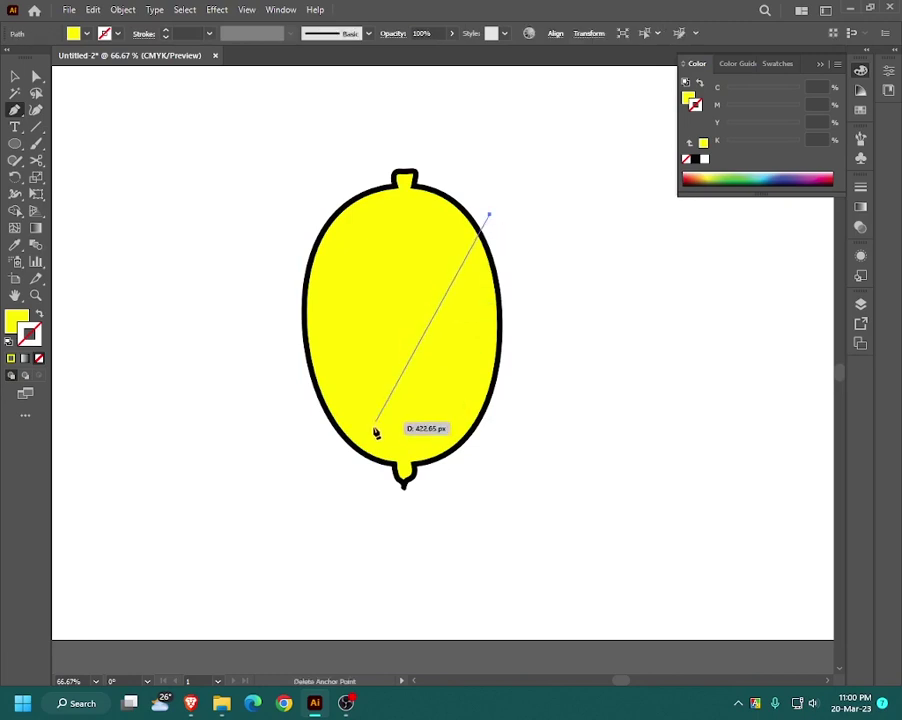
mouse_move(337, 480)
left_mouse_down()
mouse_move(252, 492)
mouse_move(342, 485)
left_mouse_up()
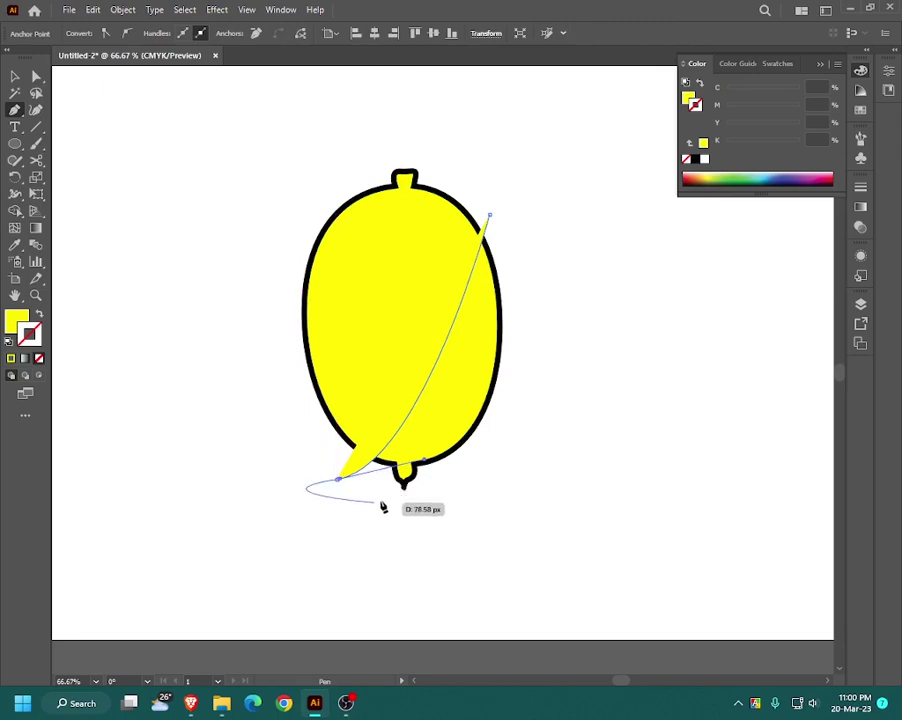
Step: Add points below and right of the lemon and close the shading shape at its start
left_click(463, 544)
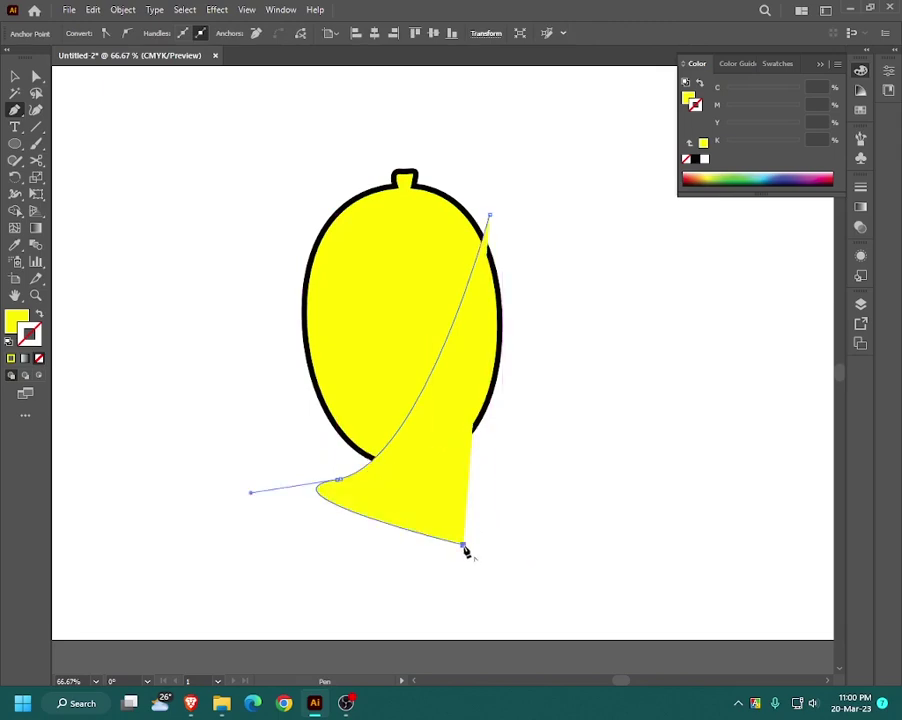
left_click(563, 438)
left_click(562, 356)
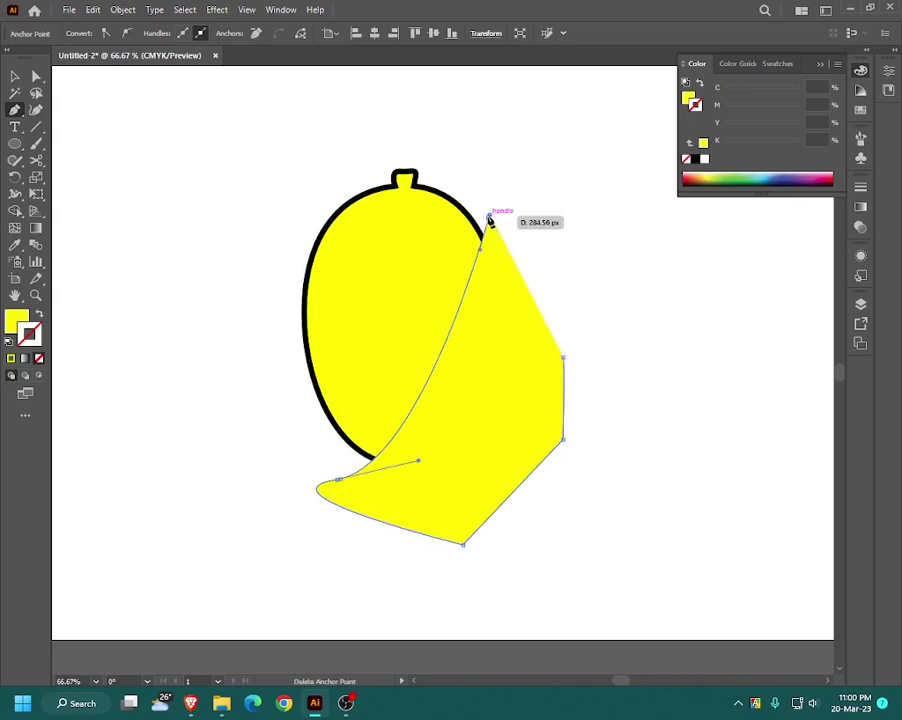
left_click_drag(489, 221, 456, 255)
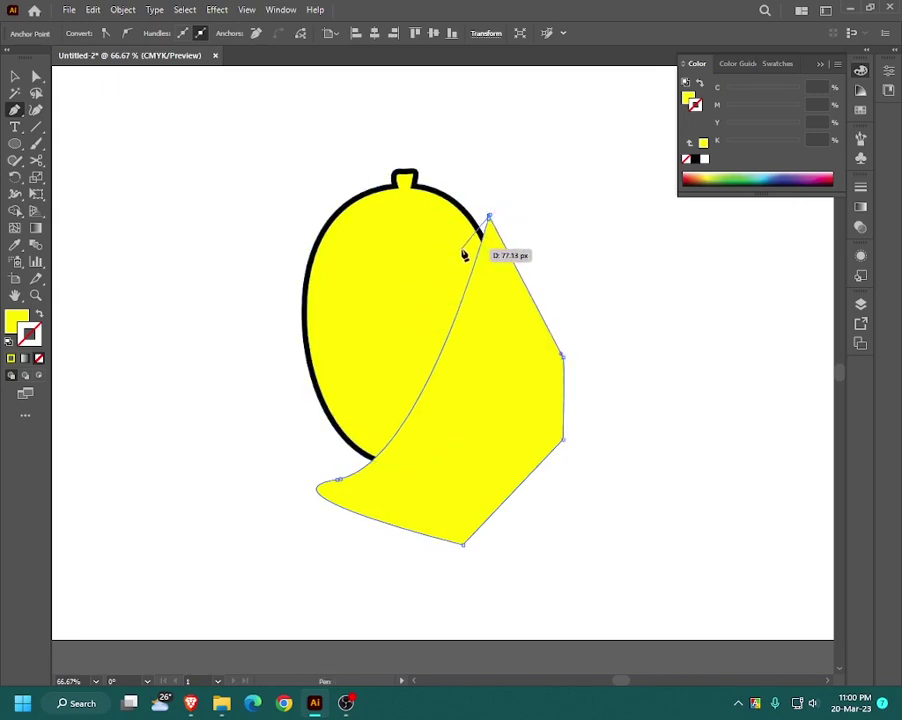
mouse_move(456, 255)
left_mouse_down()
mouse_move(493, 221)
mouse_move(518, 224)
left_mouse_up()
key("v")
left_click(584, 257)
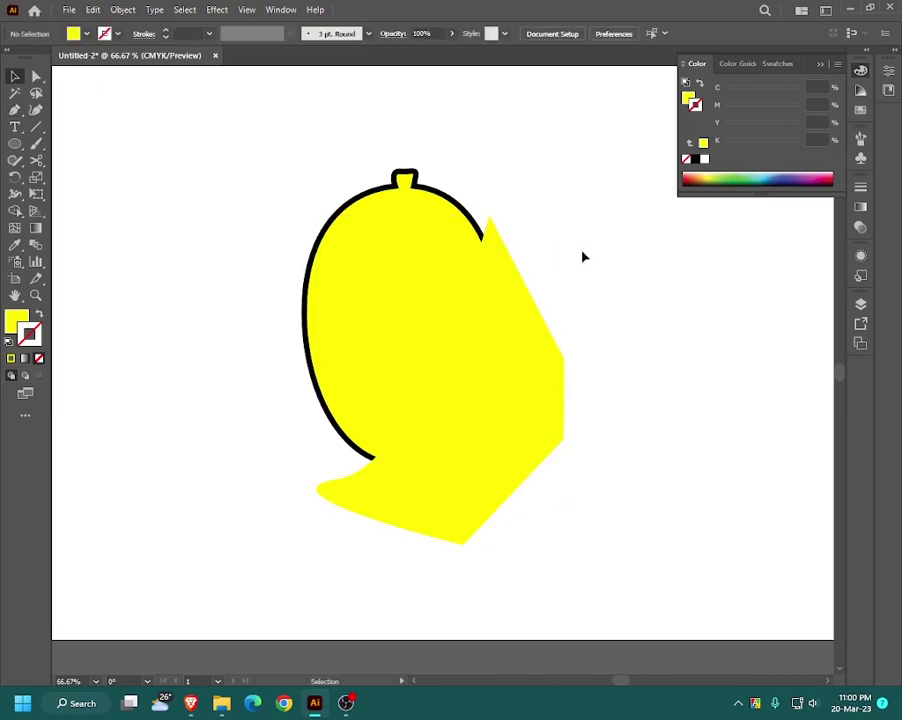
Step: Copy the lemon's inner yellow shape and paste the copy in front
left_click(451, 252)
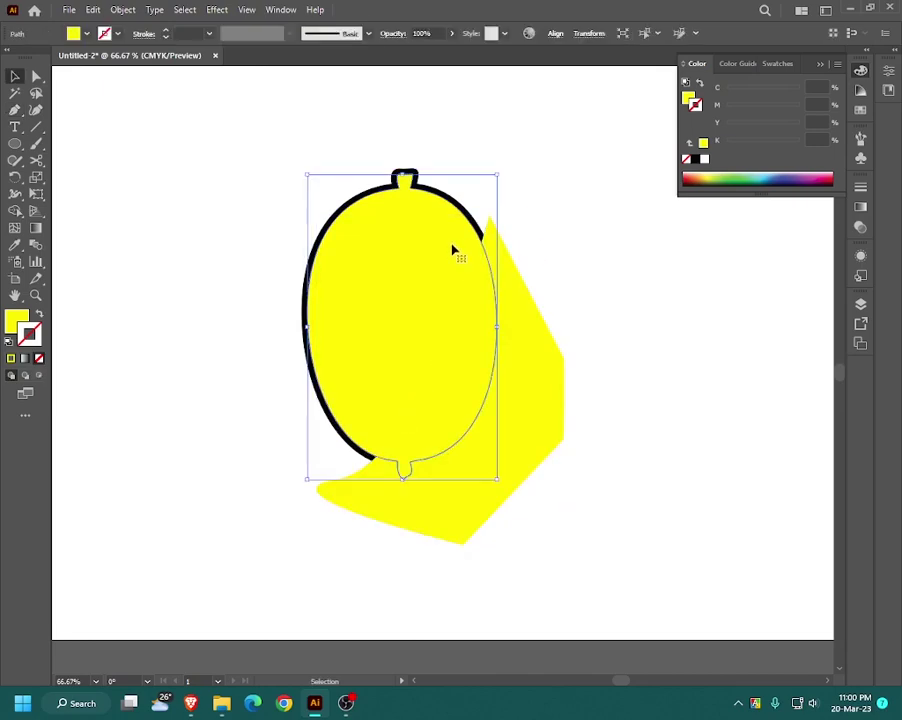
left_click(120, 9)
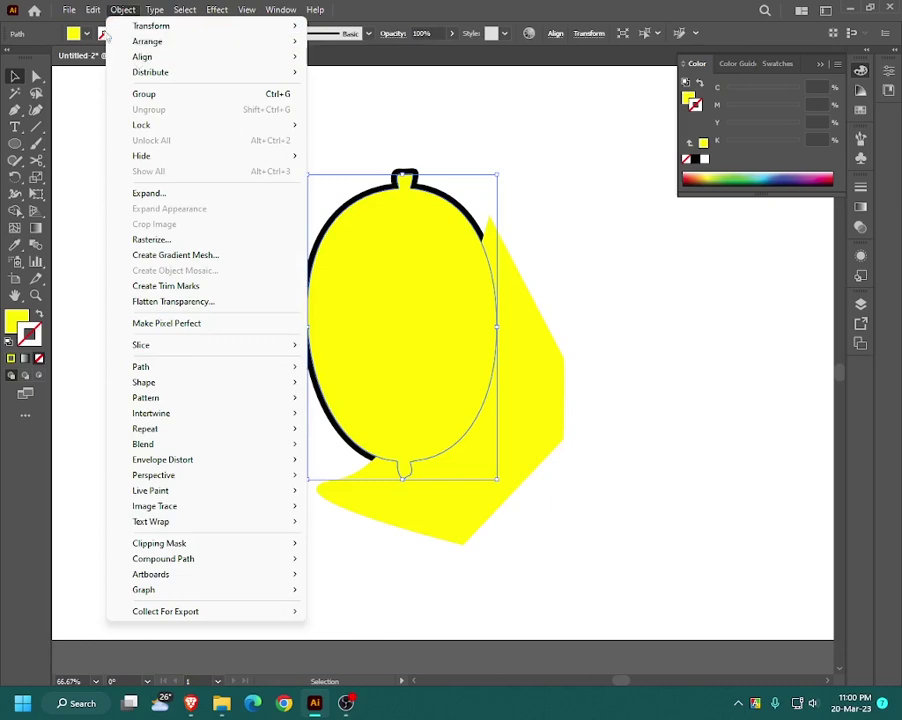
left_click(98, 24)
left_click(93, 10)
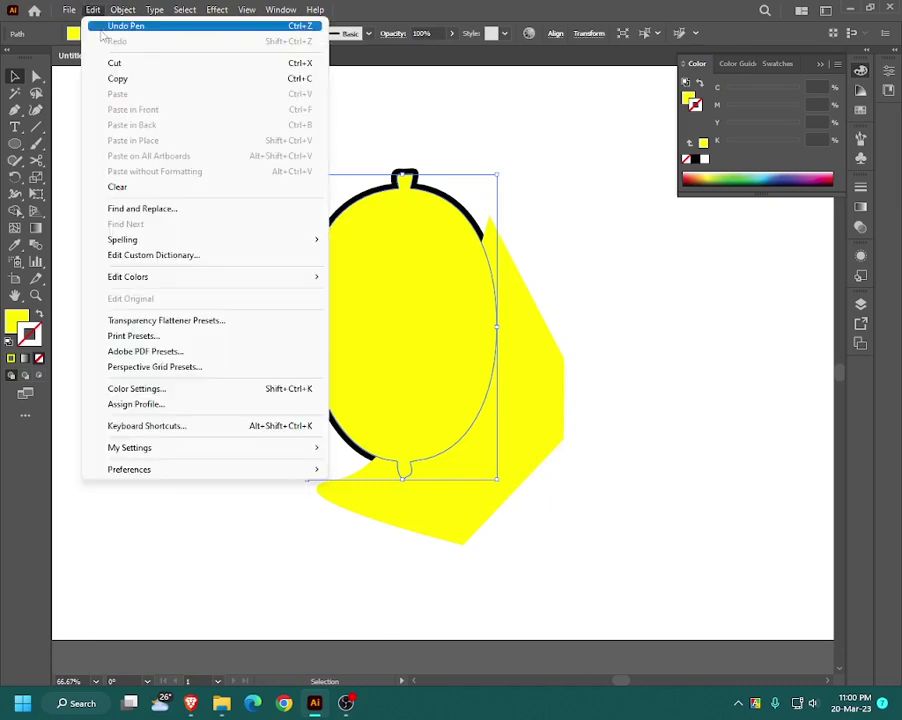
left_click(122, 80)
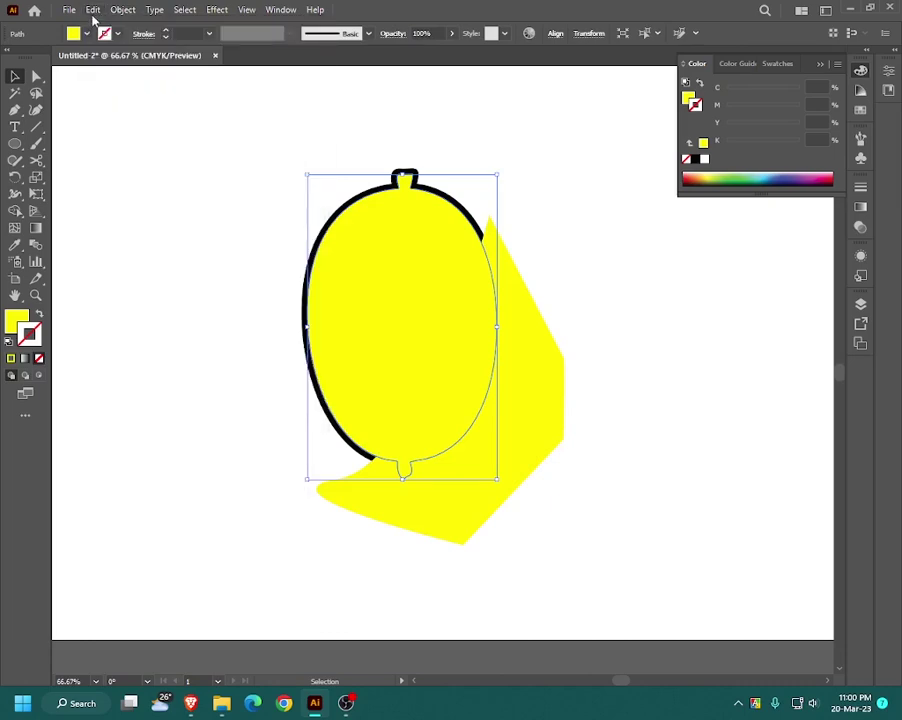
left_click(92, 10)
left_click(130, 110)
Step: Trim the shading shape to the lemon with Shape Builder, deleting the parts outside
left_click(526, 403, "shift")
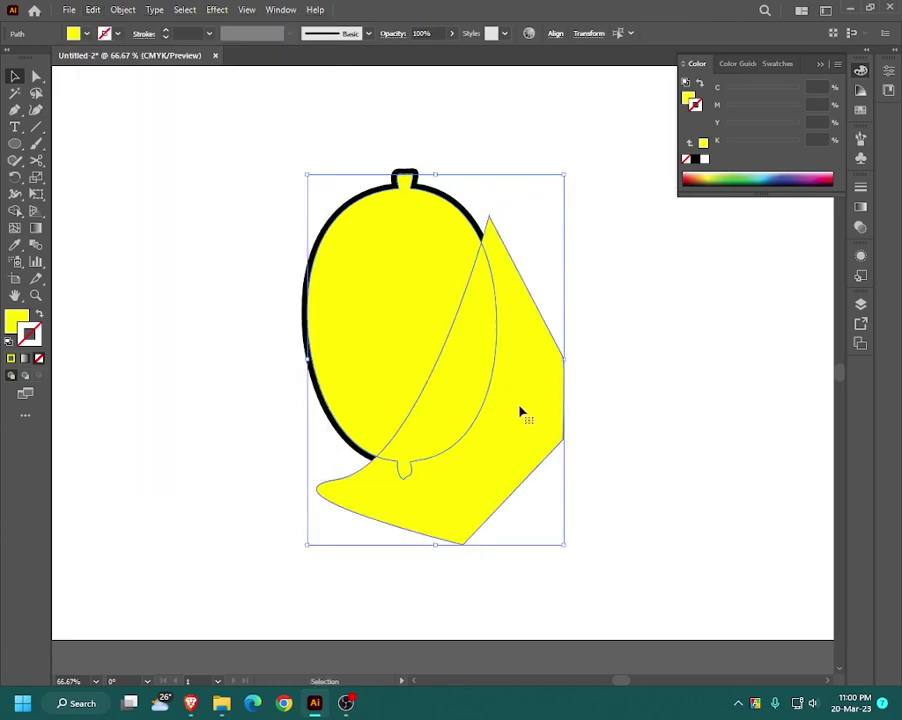
left_click(15, 211)
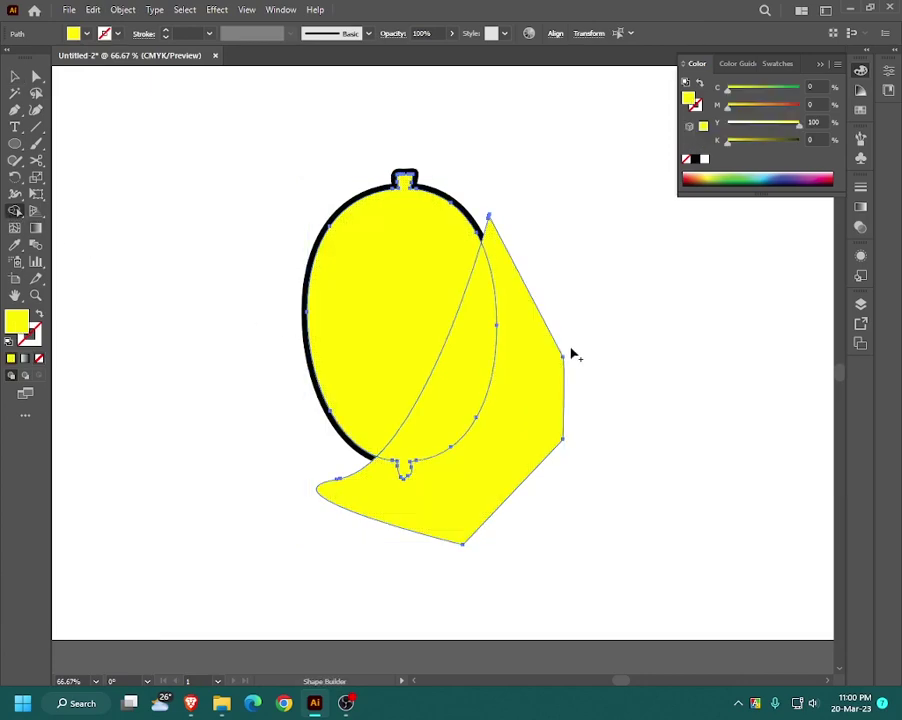
left_click(511, 421, "alt")
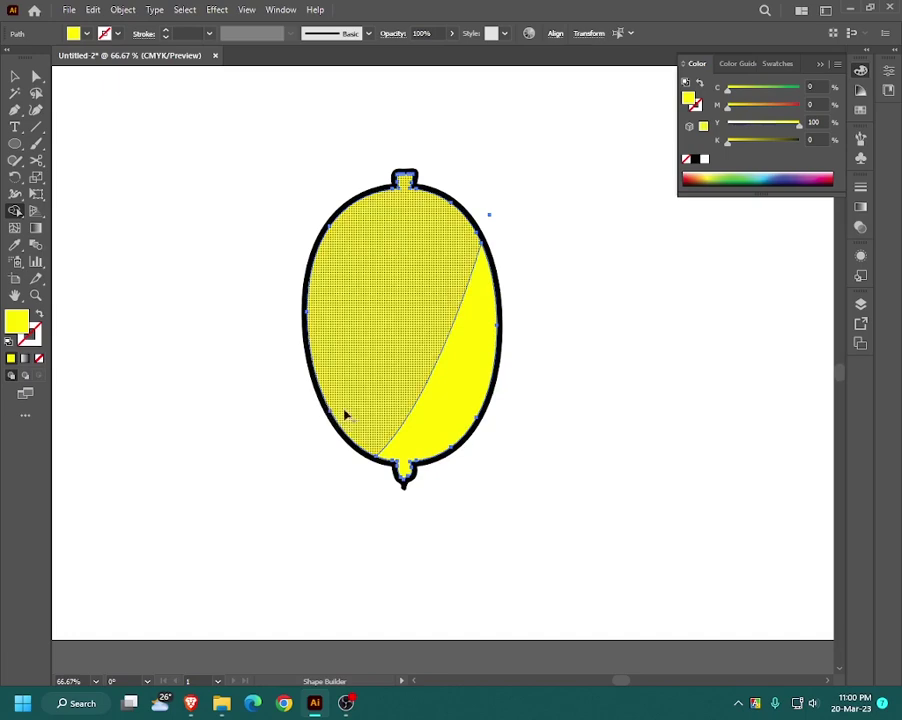
key("v")
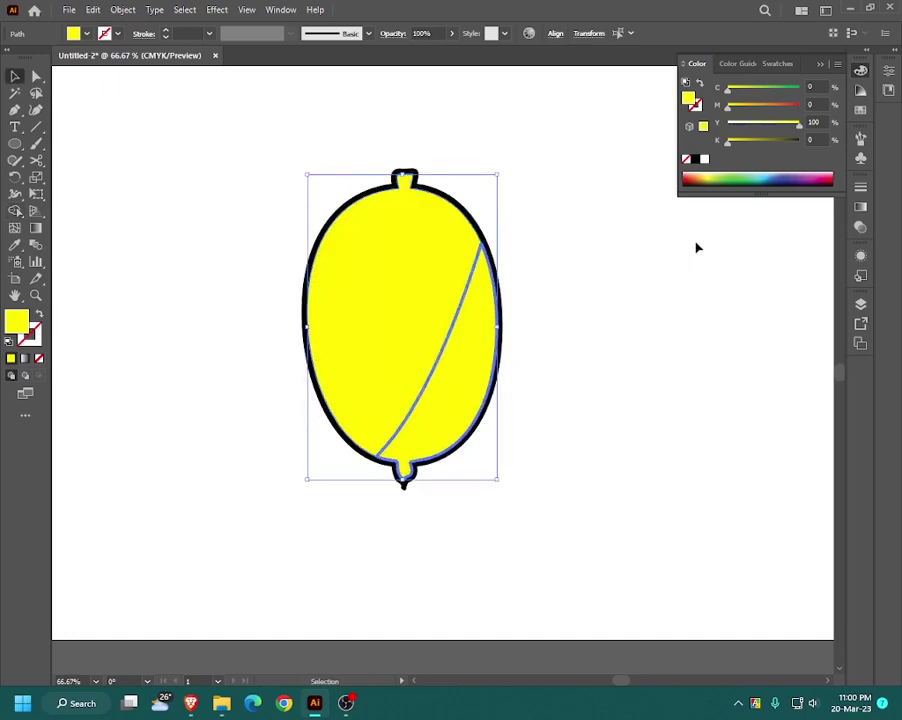
Step: Darken the curved right-side slice's yellow fill to 15% K
left_click_drag(728, 141, 733, 141)
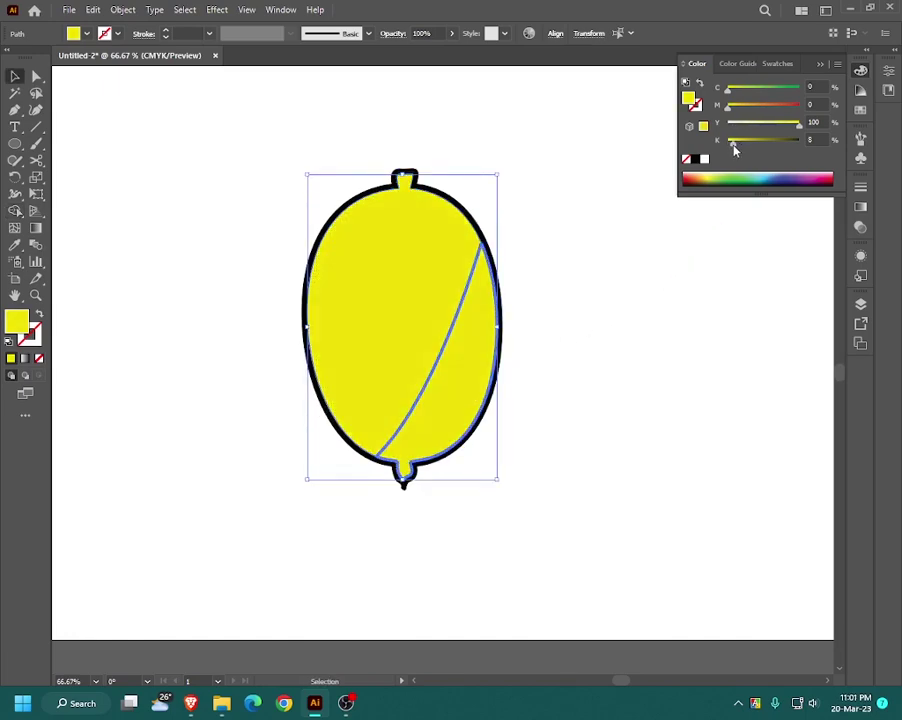
left_click(623, 256)
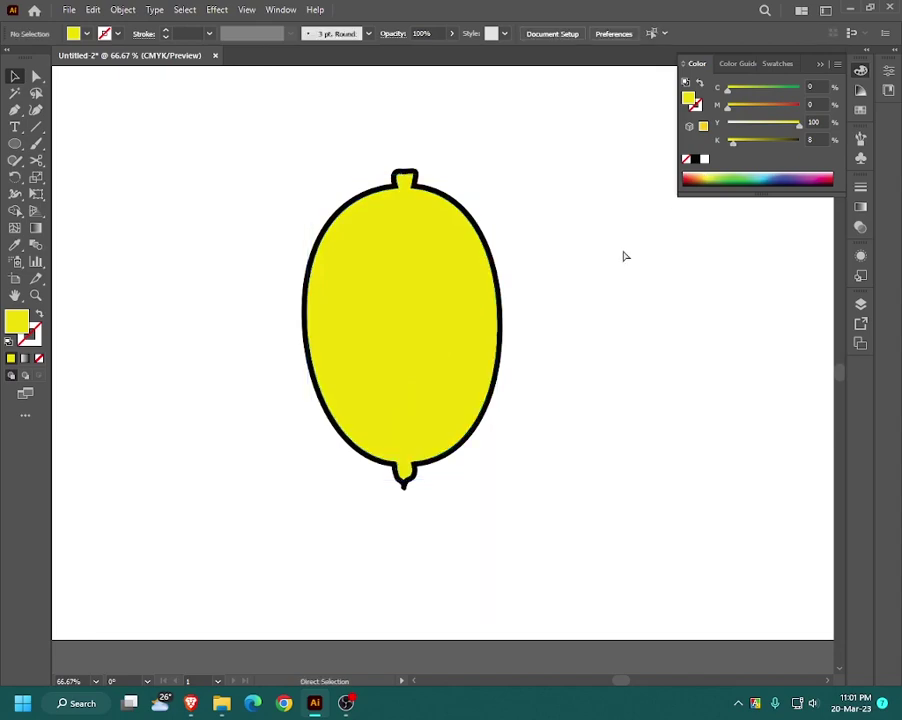
left_click(461, 351)
left_click(513, 334)
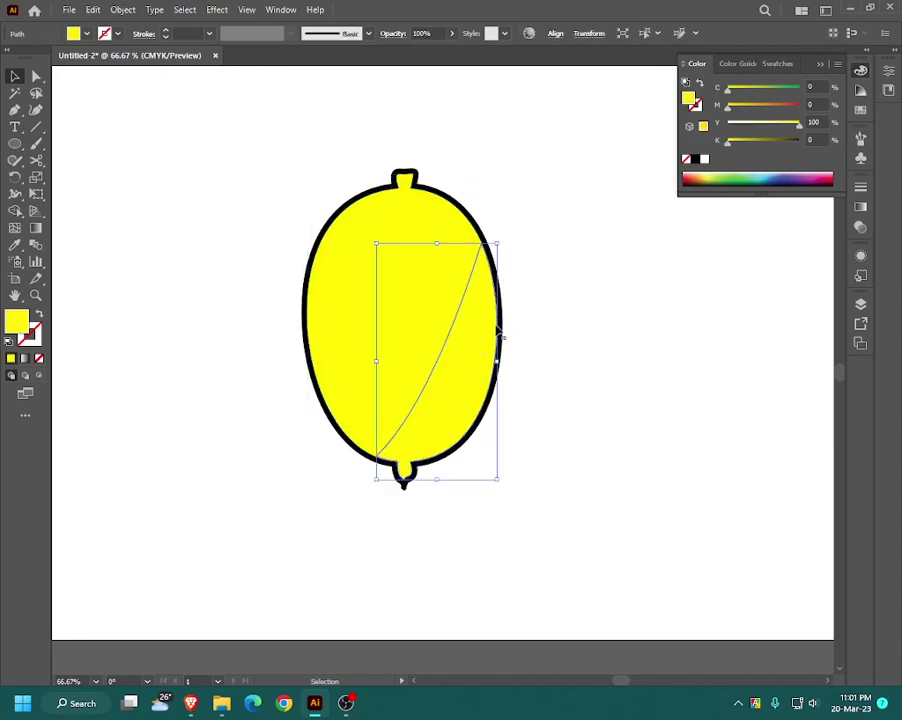
left_click_drag(740, 148, 736, 147)
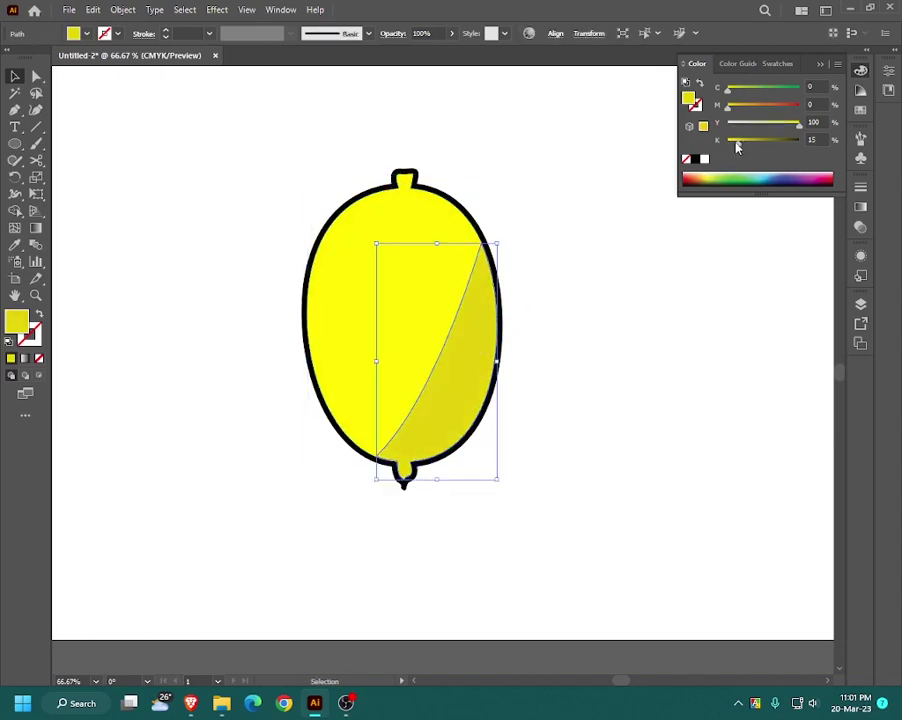
left_click(597, 314)
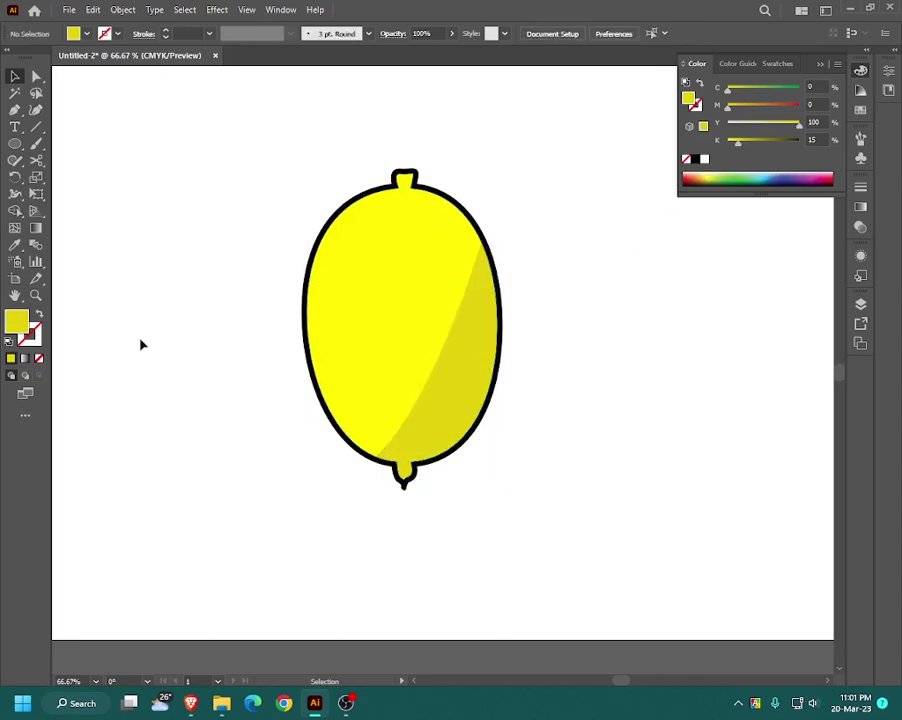
key("ctrl+equal")
key("ctrl+equal")
key("p")
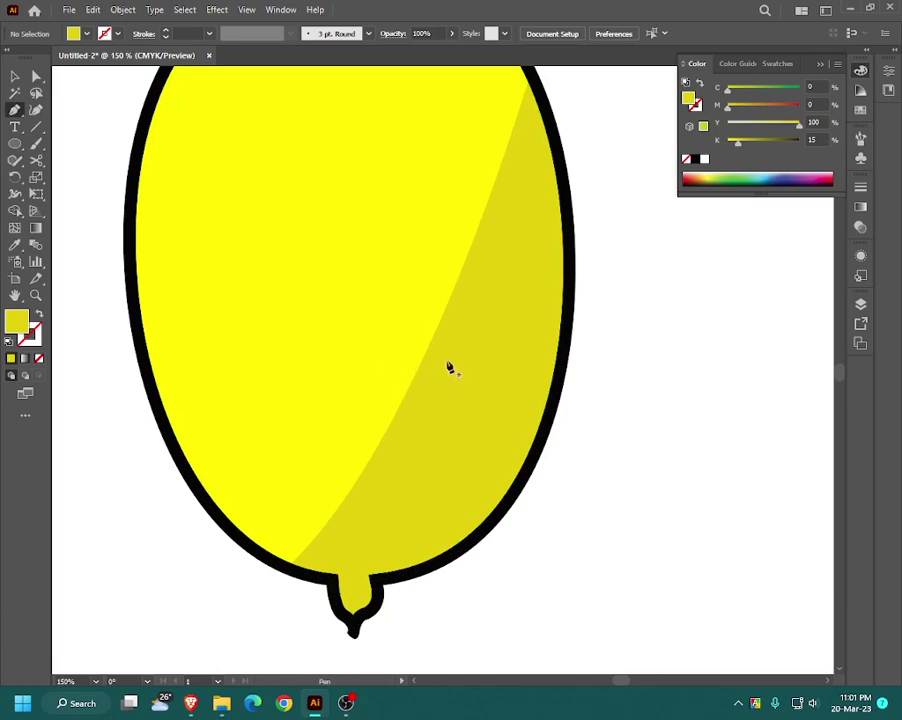
Step: Pen-draw a narrow closed shadow shape inside the lemon's shaded lower-right area
left_click(501, 332)
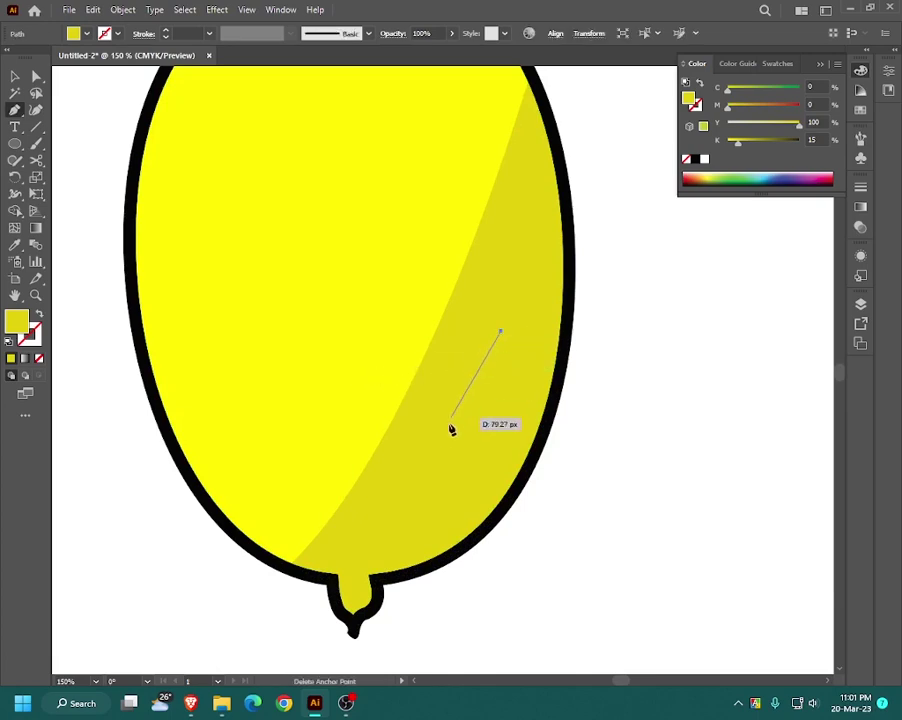
mouse_move(400, 514)
left_mouse_down()
mouse_move(381, 528)
mouse_move(404, 529)
left_mouse_up()
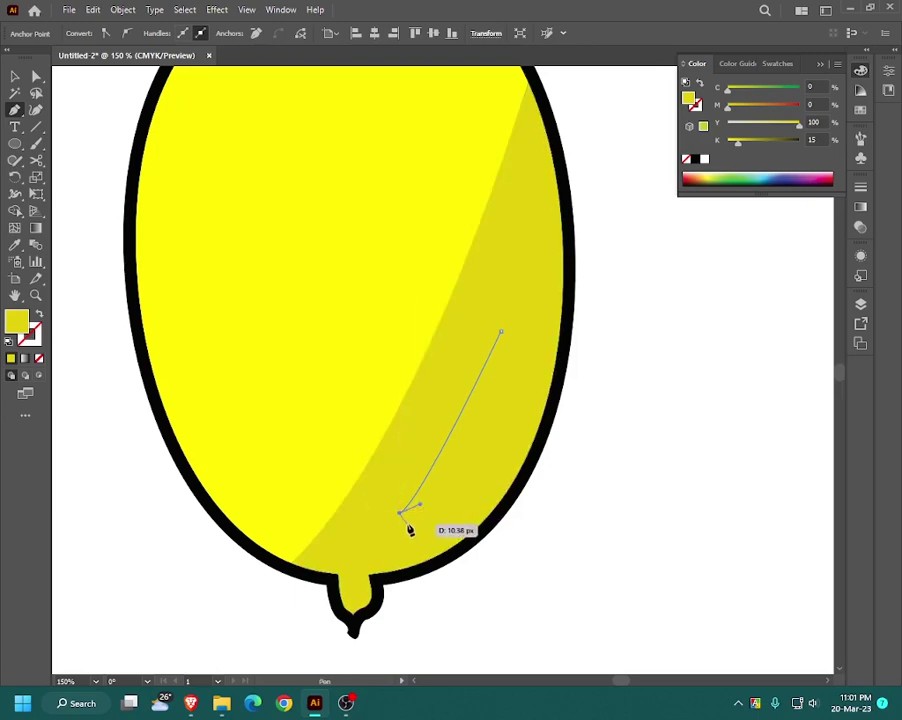
key("ctrl+z")
mouse_move(404, 529)
left_mouse_down()
mouse_move(406, 537)
mouse_move(436, 524)
mouse_move(520, 377)
mouse_move(517, 325)
mouse_move(521, 376)
mouse_move(516, 323)
left_mouse_up()
left_click(465, 490)
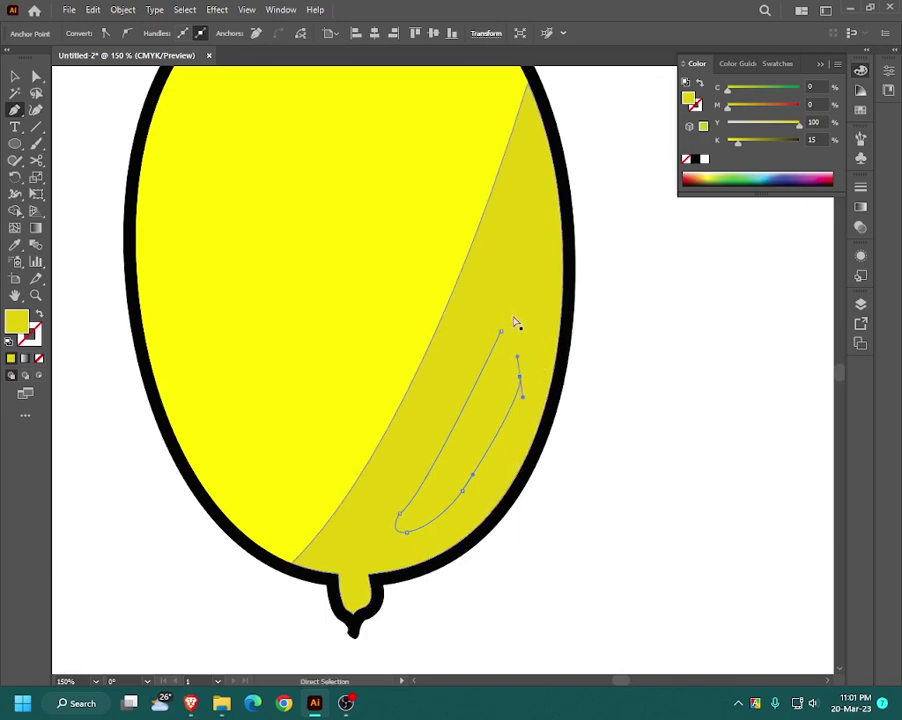
key("ctrl+z")
mouse_move(533, 376)
left_mouse_down()
mouse_move(522, 305)
mouse_move(499, 333)
left_mouse_up()
key("Escape")
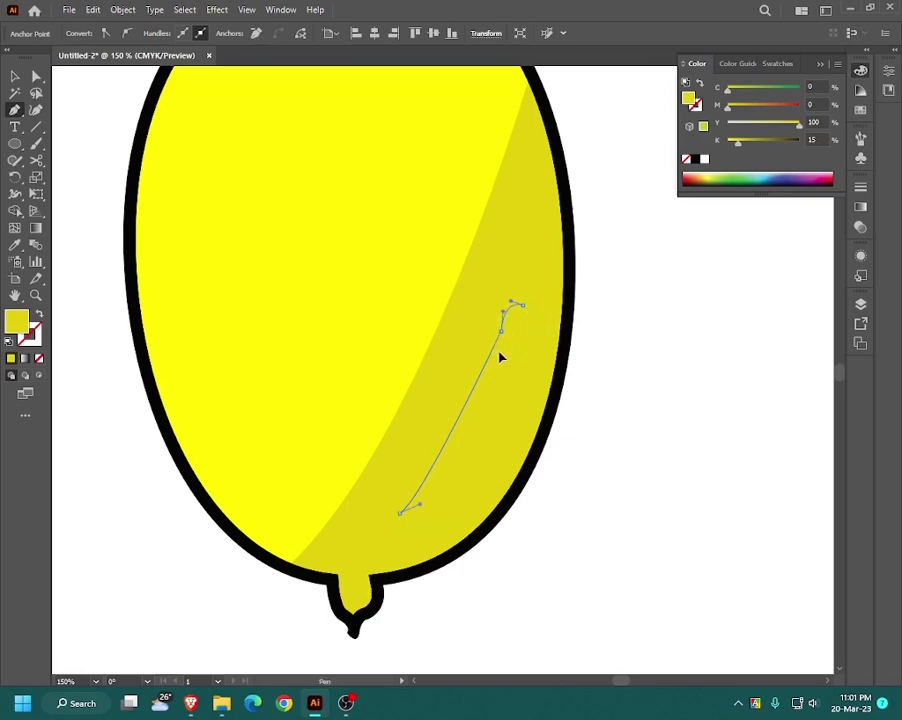
key("ctrl+z")
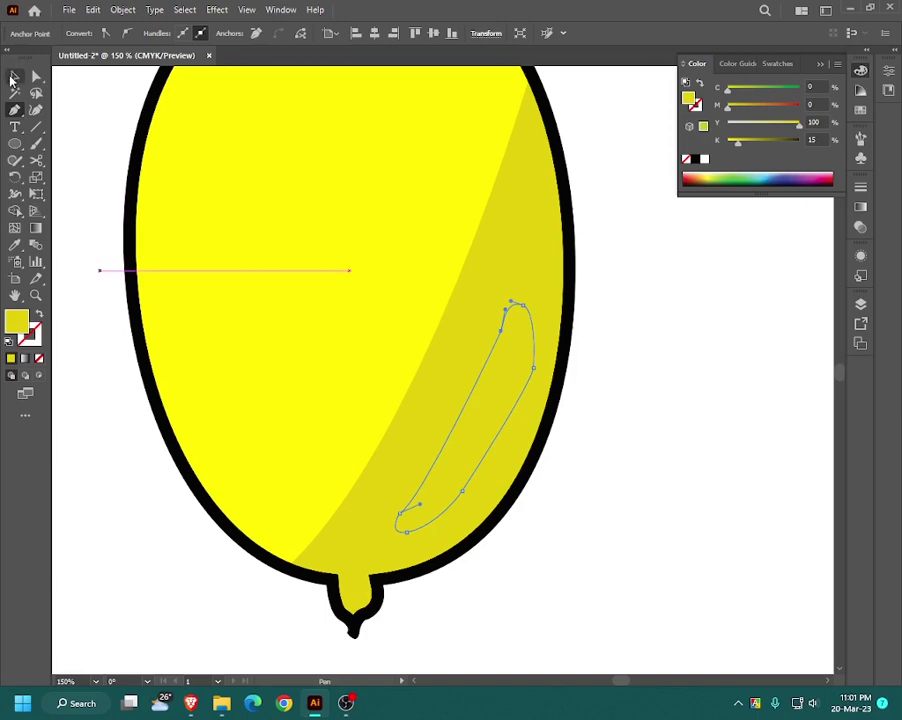
key("v")
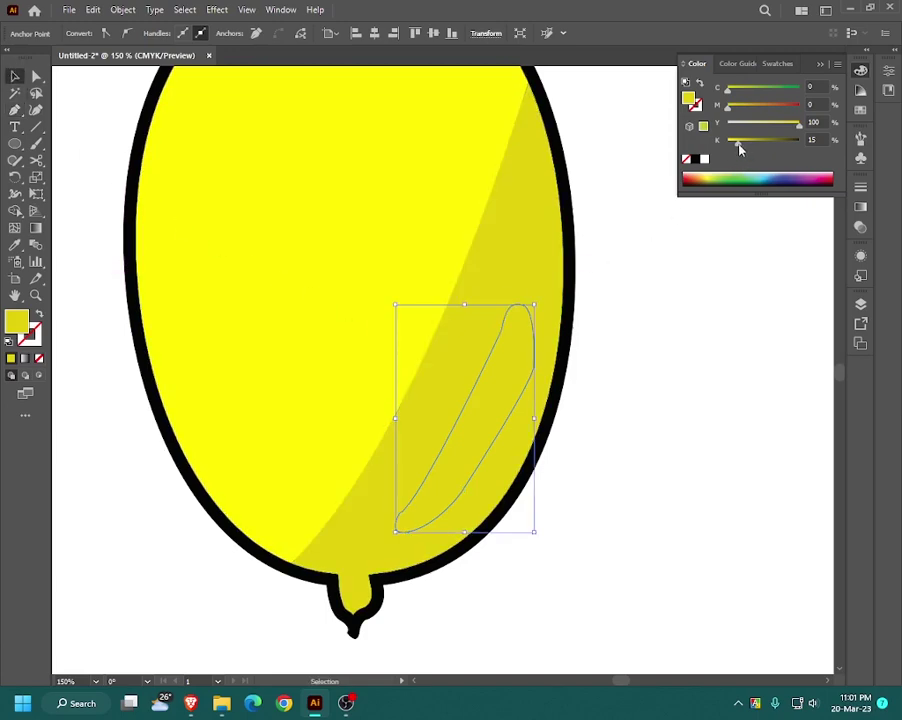
Step: Darken the new shadow shape's fill to 28% K
left_click(747, 142)
left_click(615, 307)
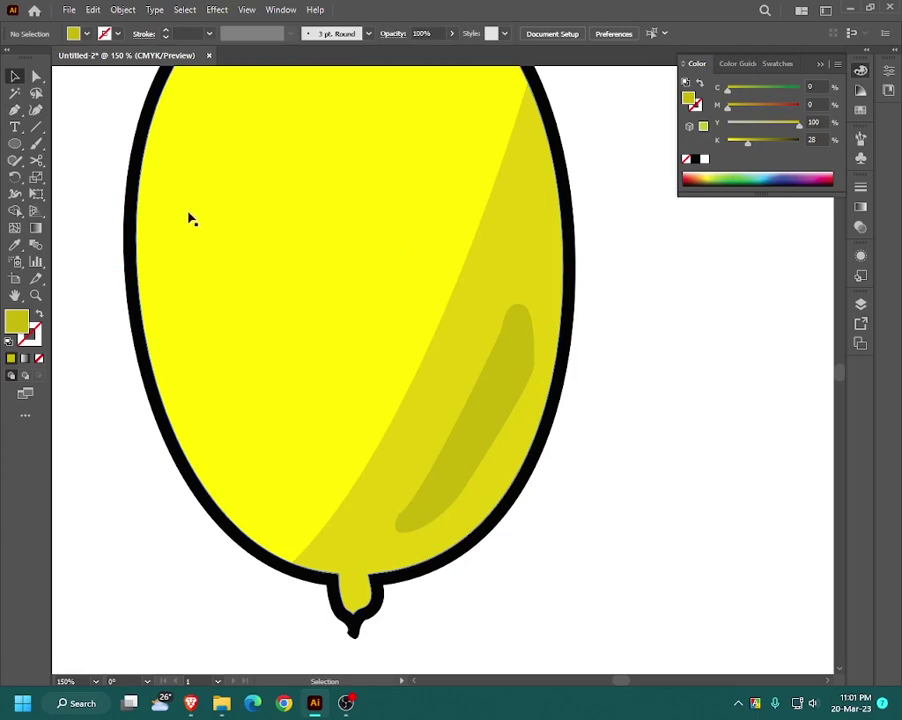
key("ctrl+minus")
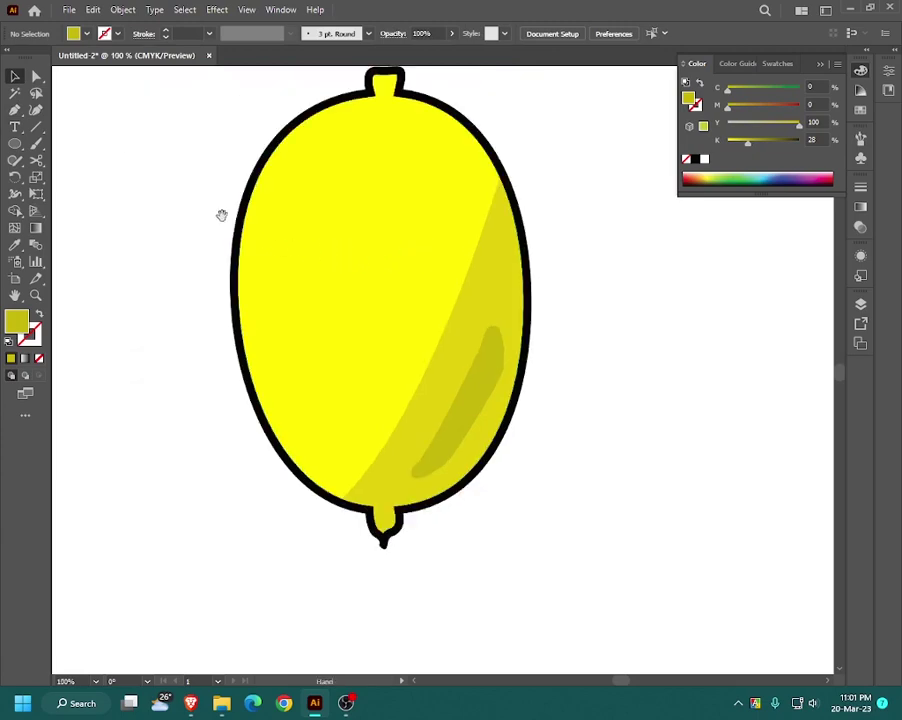
left_click_drag(220, 212, 240, 302)
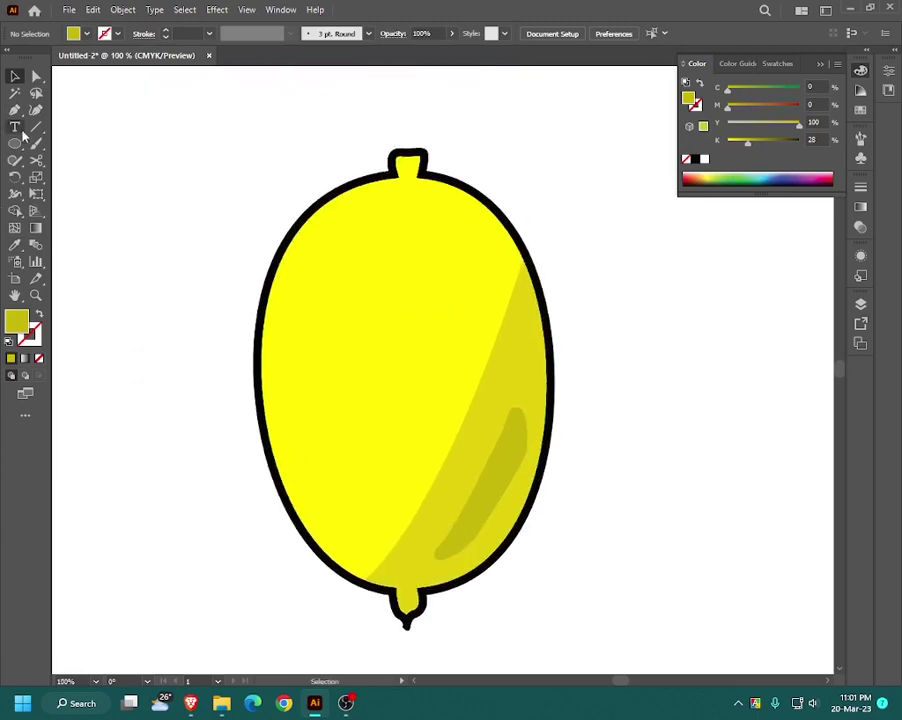
left_click(15, 110)
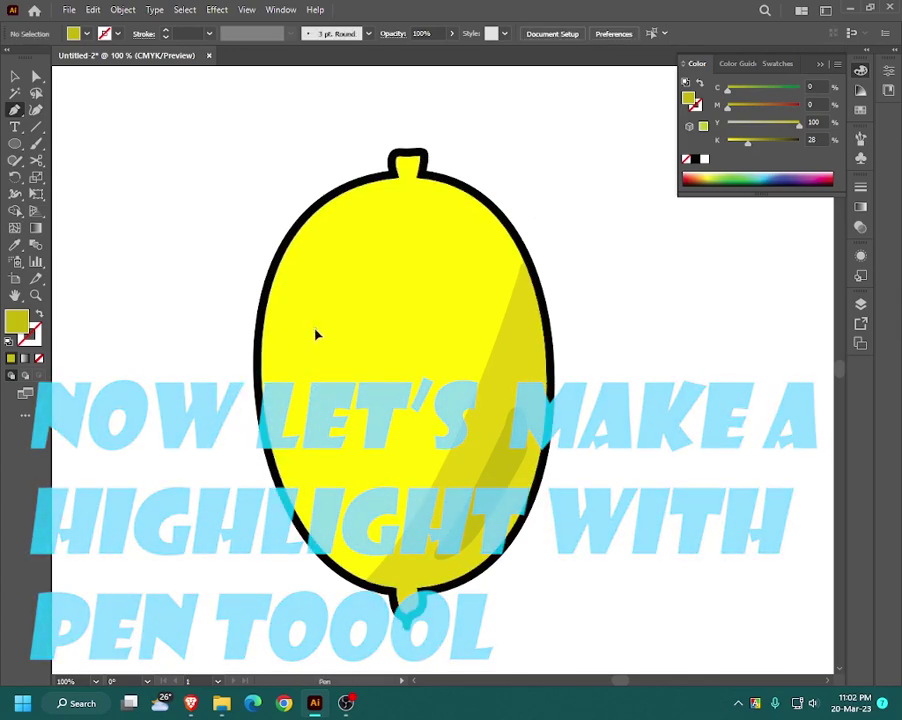
Step: Pen-draw a closed banana-like arc along the lemon's upper-left side and select it
left_click(314, 328)
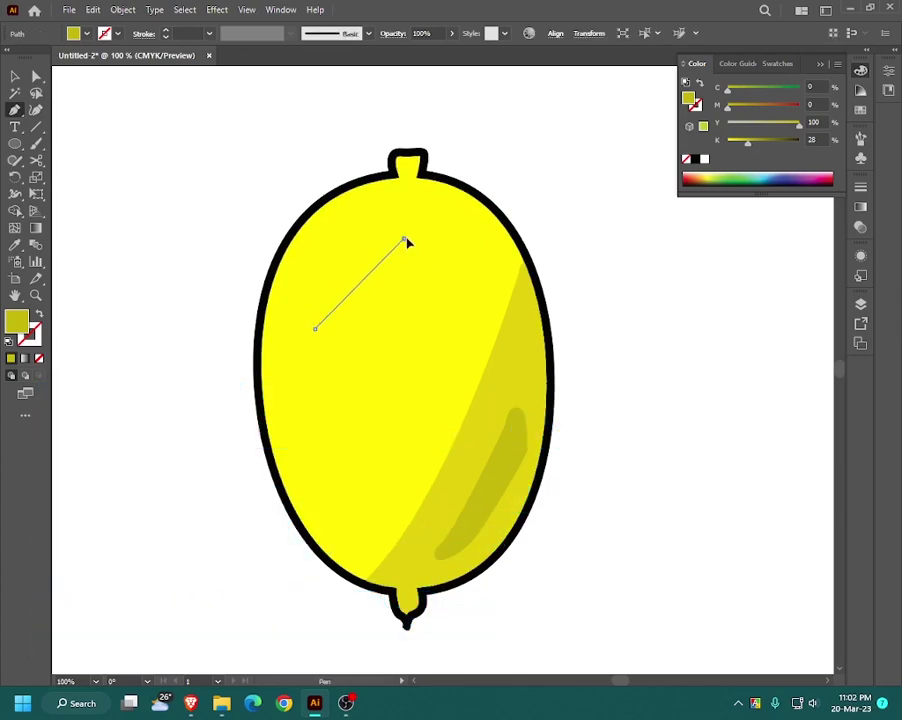
left_click_drag(402, 240, 463, 246)
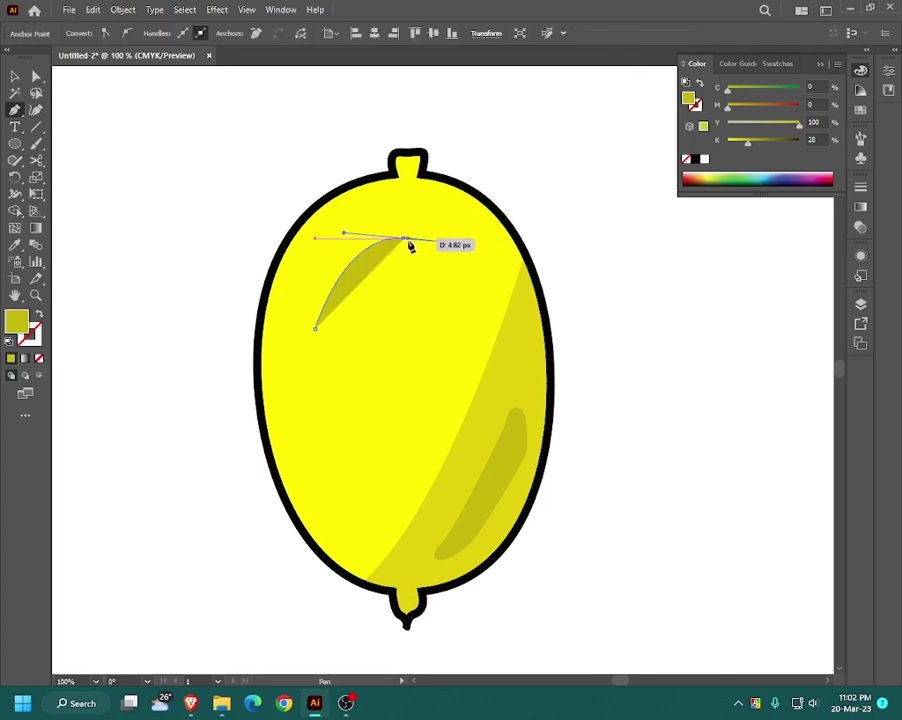
mouse_move(406, 243)
left_mouse_down()
mouse_move(413, 230)
mouse_move(390, 222)
mouse_move(311, 290)
mouse_move(296, 336)
left_mouse_up()
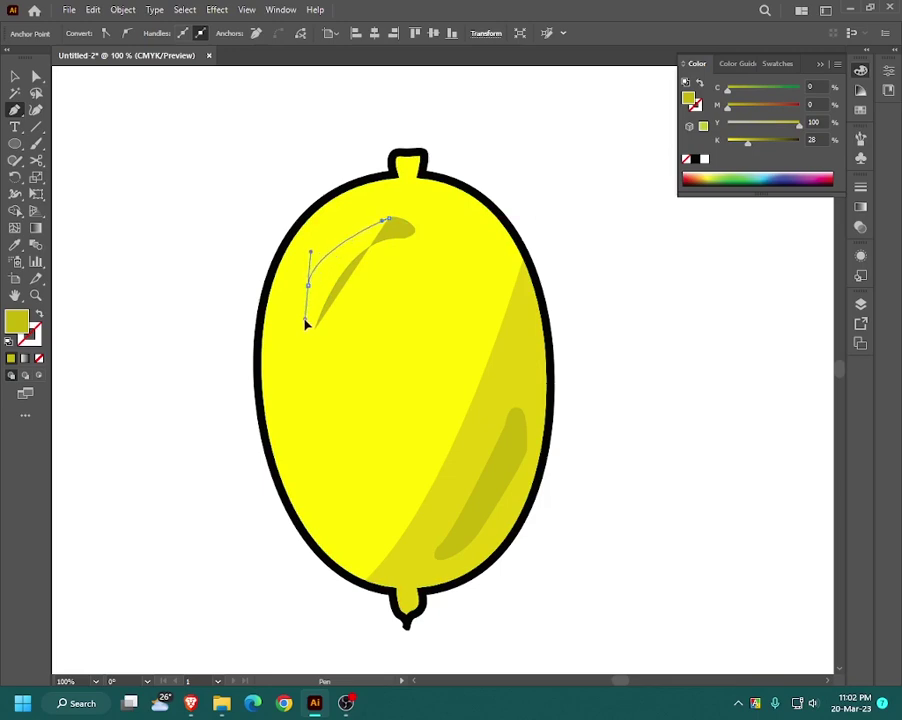
left_click_drag(296, 336, 313, 343)
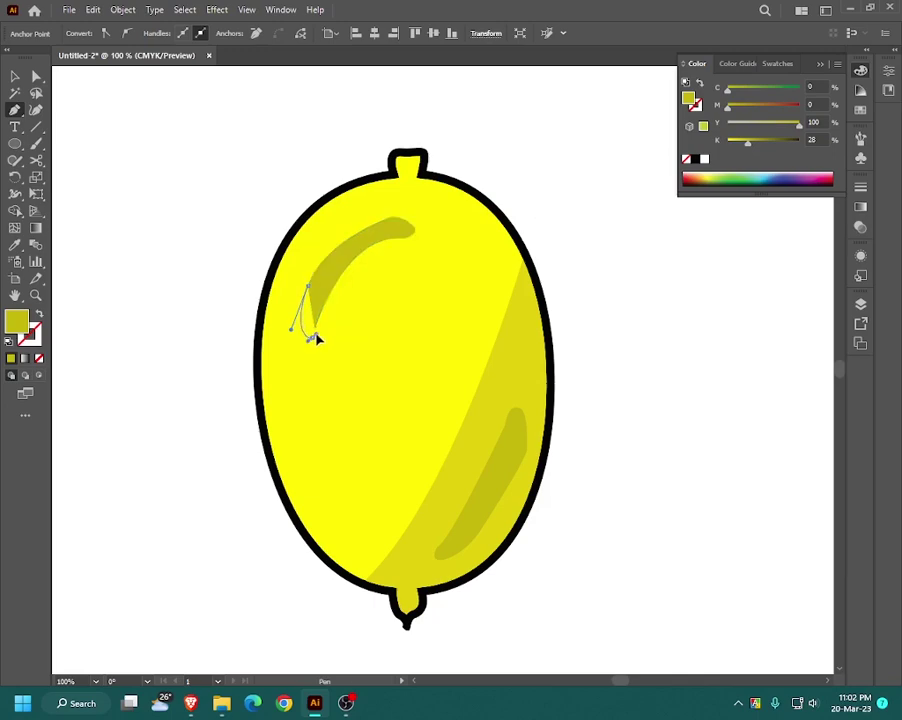
left_click(313, 336)
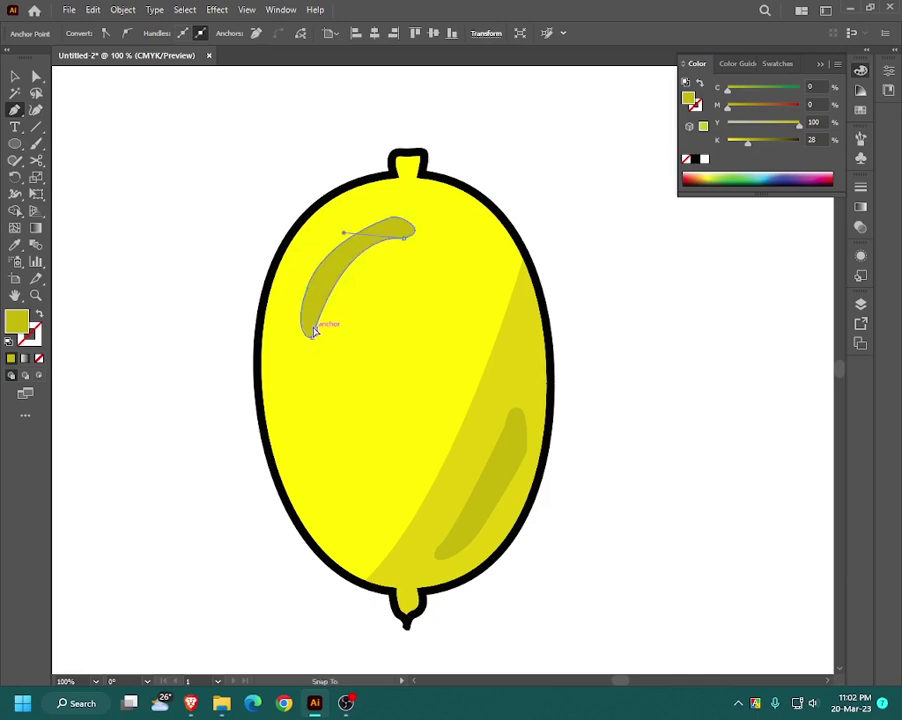
left_click(313, 332)
left_click(15, 77)
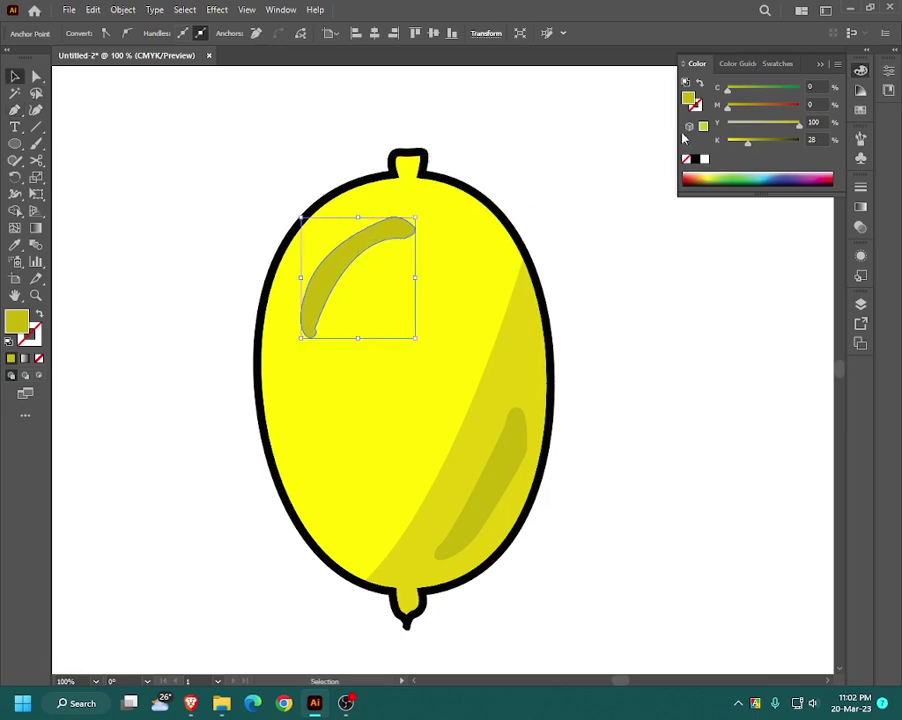
Step: Give the upper-left arc a white fill at 49% opacity
left_click_drag(746, 146, 703, 146)
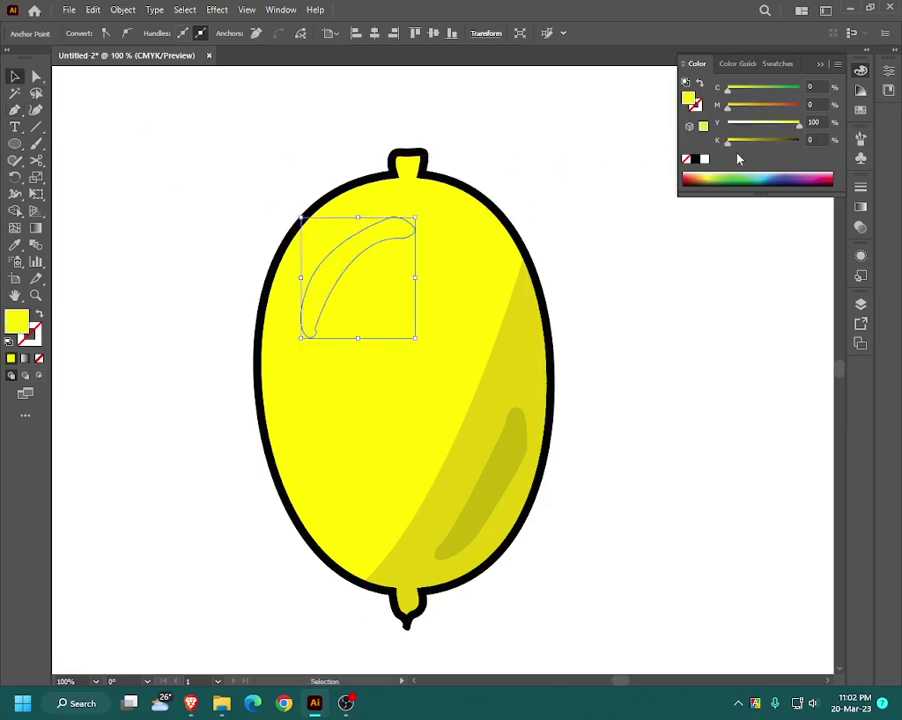
left_click(860, 256)
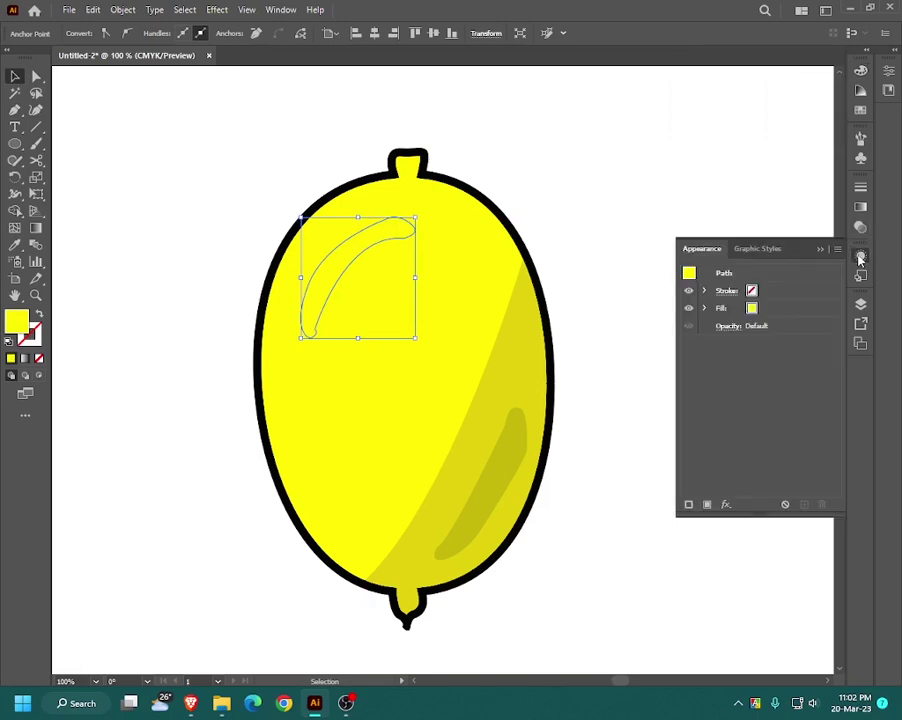
left_click(862, 229)
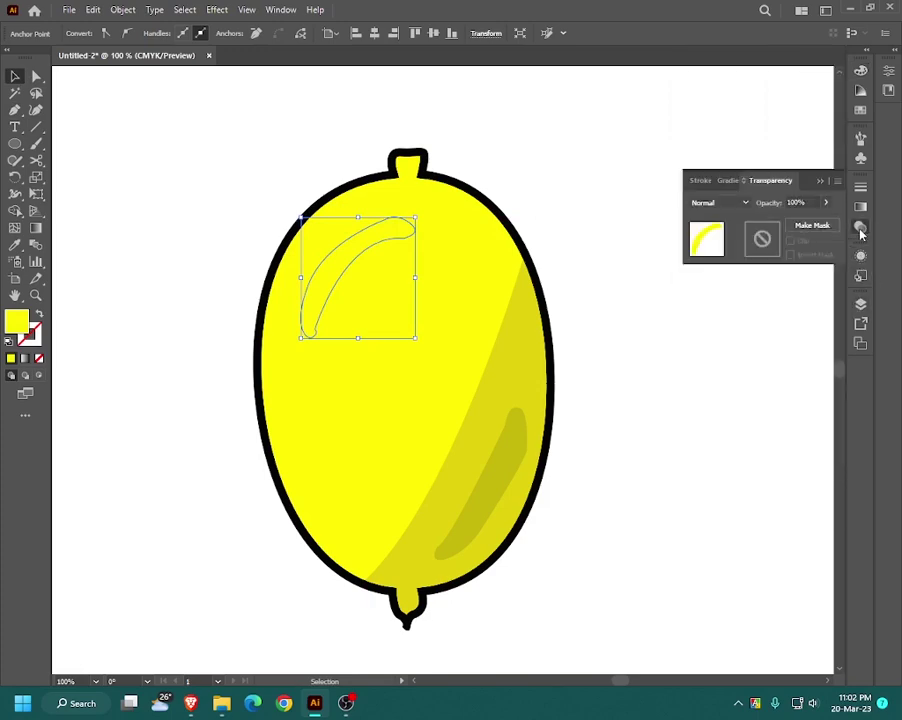
left_click(825, 204)
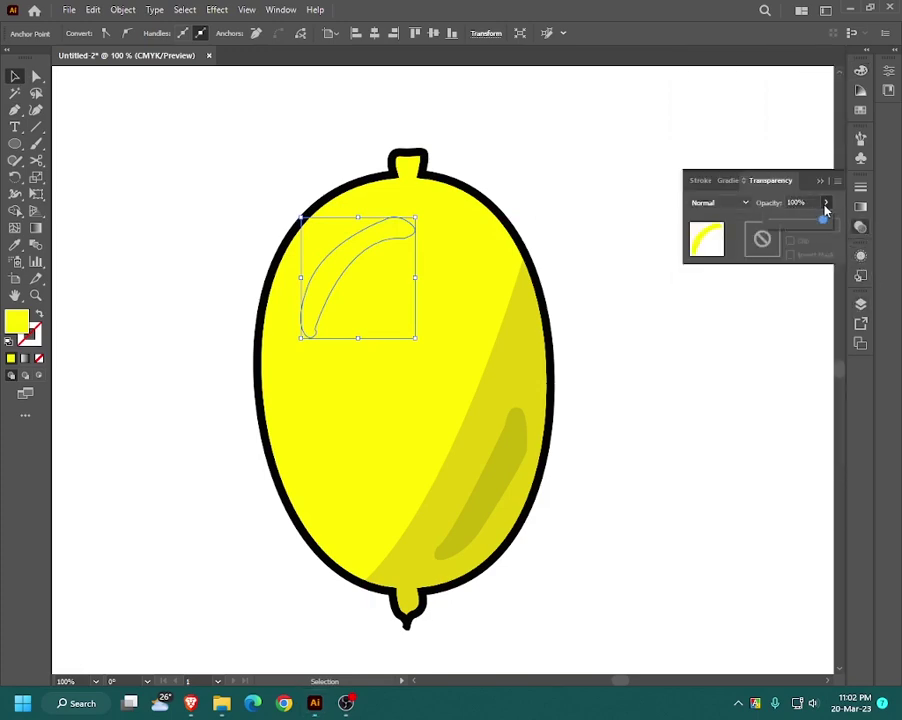
left_click_drag(822, 221, 781, 218)
left_click(378, 270)
left_click(860, 70)
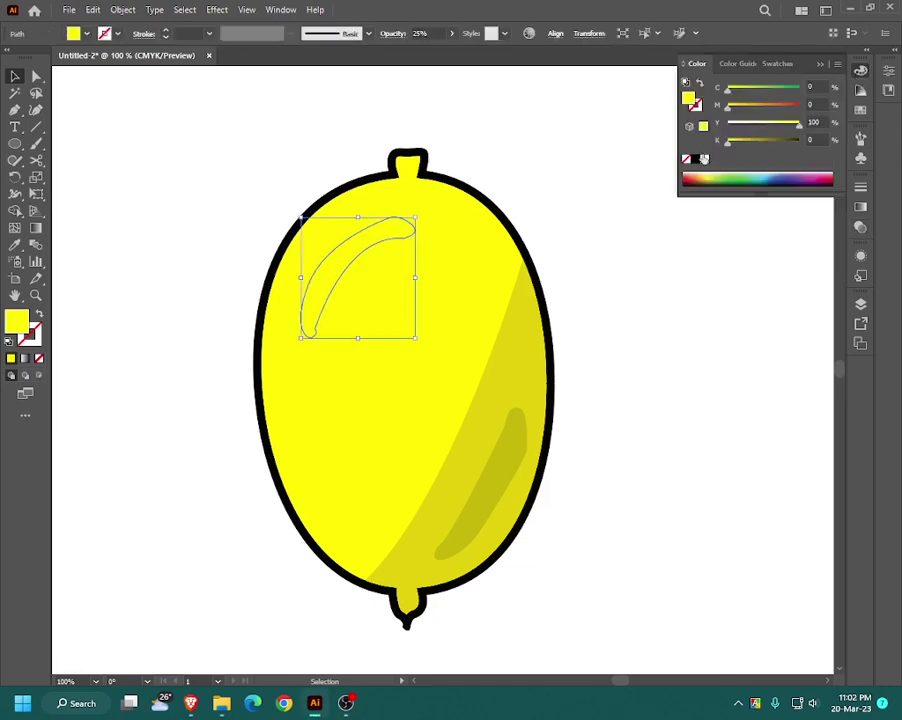
left_click(403, 240)
left_click(860, 227)
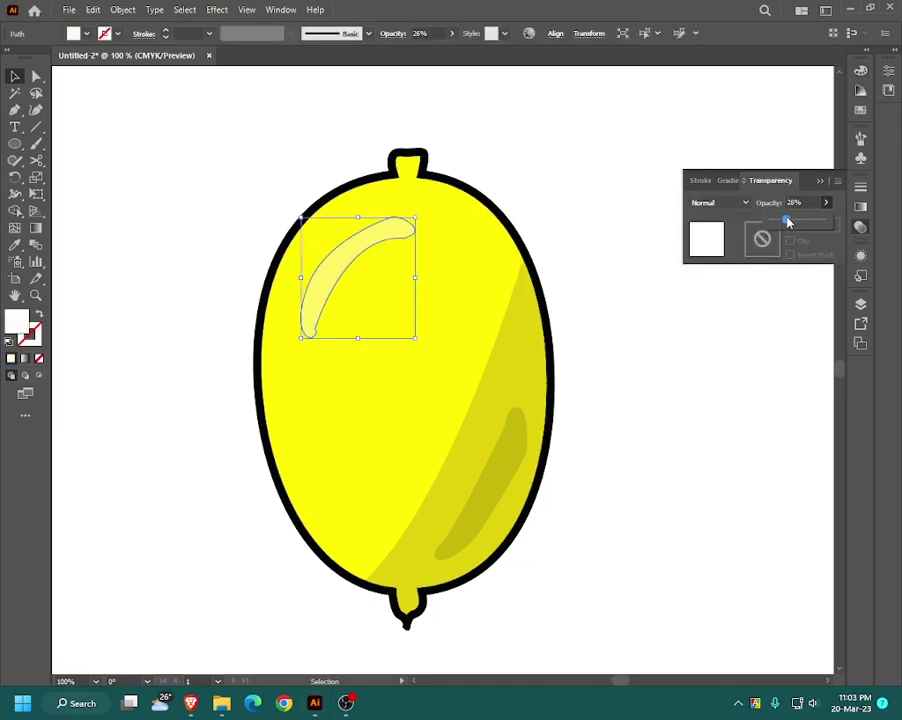
scroll(626, 300, "down", 3)
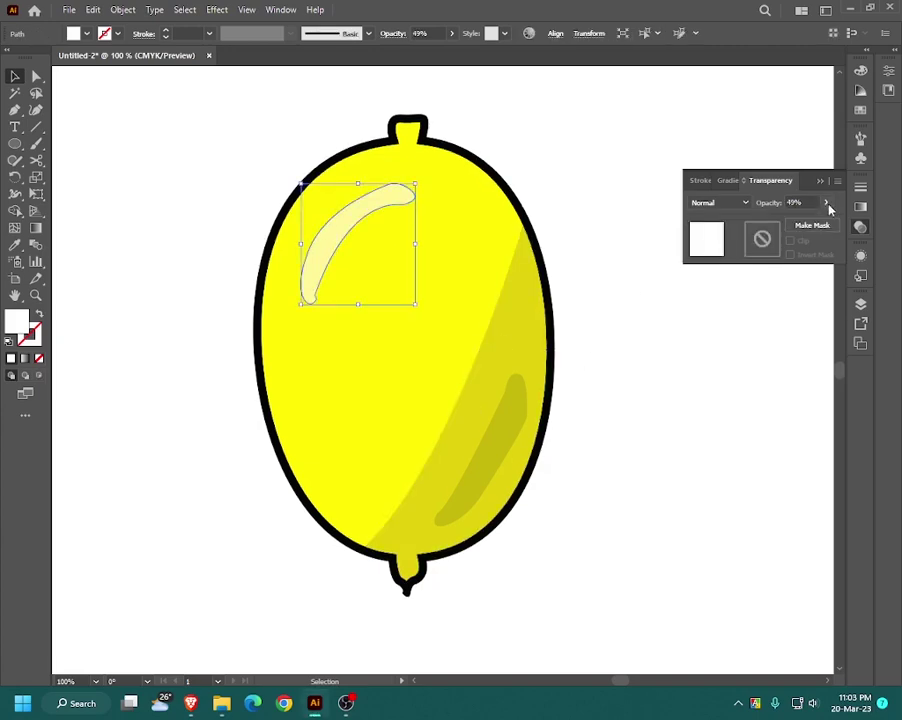
left_click(826, 203)
left_click_drag(795, 222, 813, 224)
Step: Fill the lower-right shading shape black at about 25% opacity
left_click(648, 290)
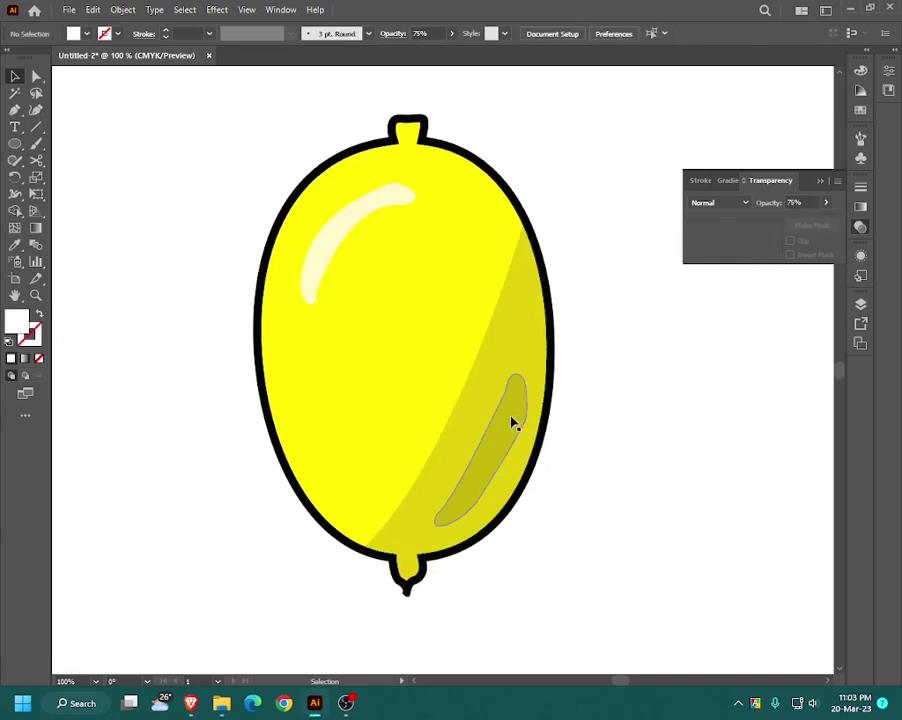
left_click(501, 362)
left_click(860, 70)
left_click(824, 172)
left_click(860, 226)
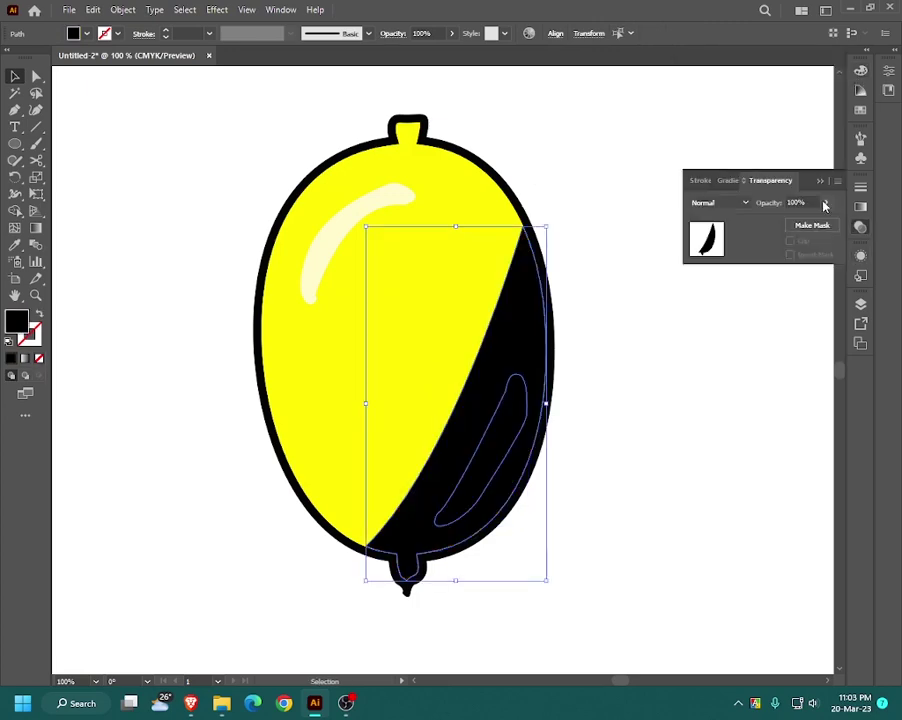
left_click(826, 203)
left_click_drag(780, 228, 826, 207)
left_click(826, 203)
Step: Lower the opacity of the dark streak inside the shading band
left_click(681, 310)
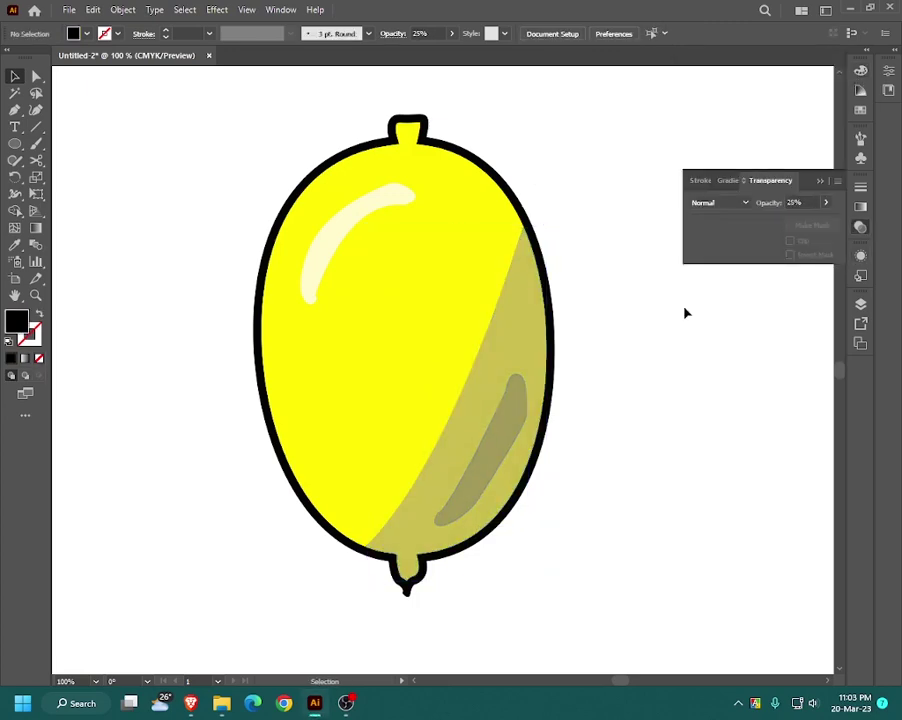
left_click(491, 426)
left_click(826, 203)
scroll(805, 202, "down", 11)
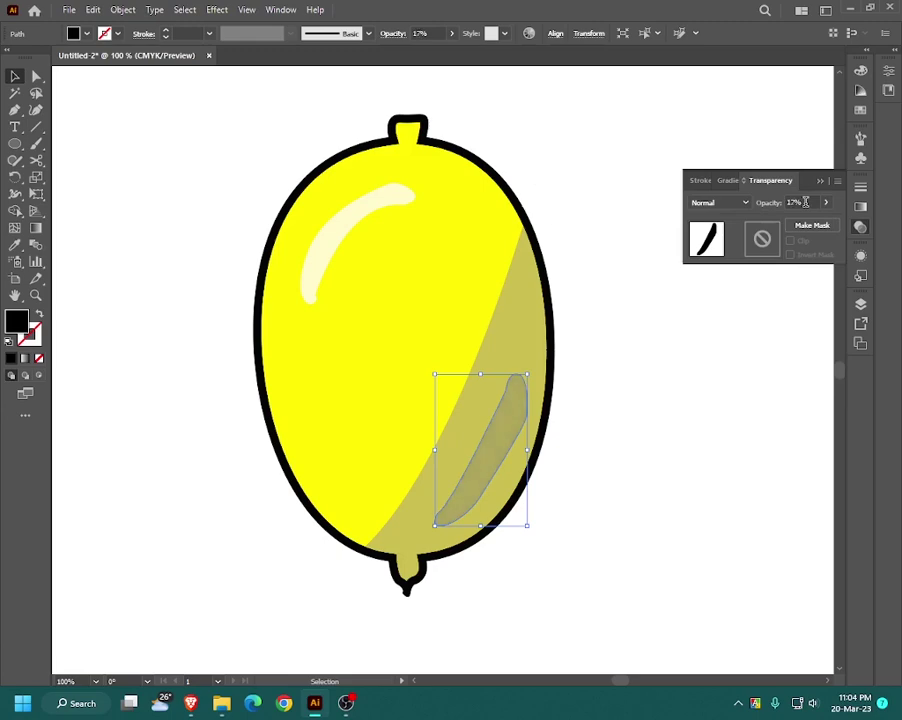
left_click(620, 330)
left_click(418, 506)
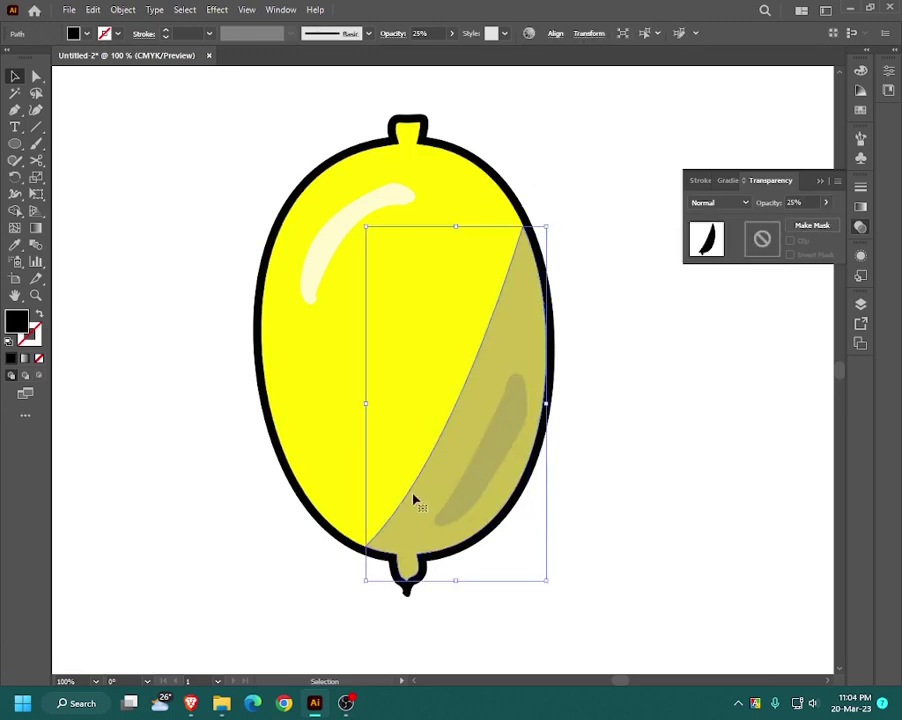
key("p")
left_click(600, 374, "ctrl")
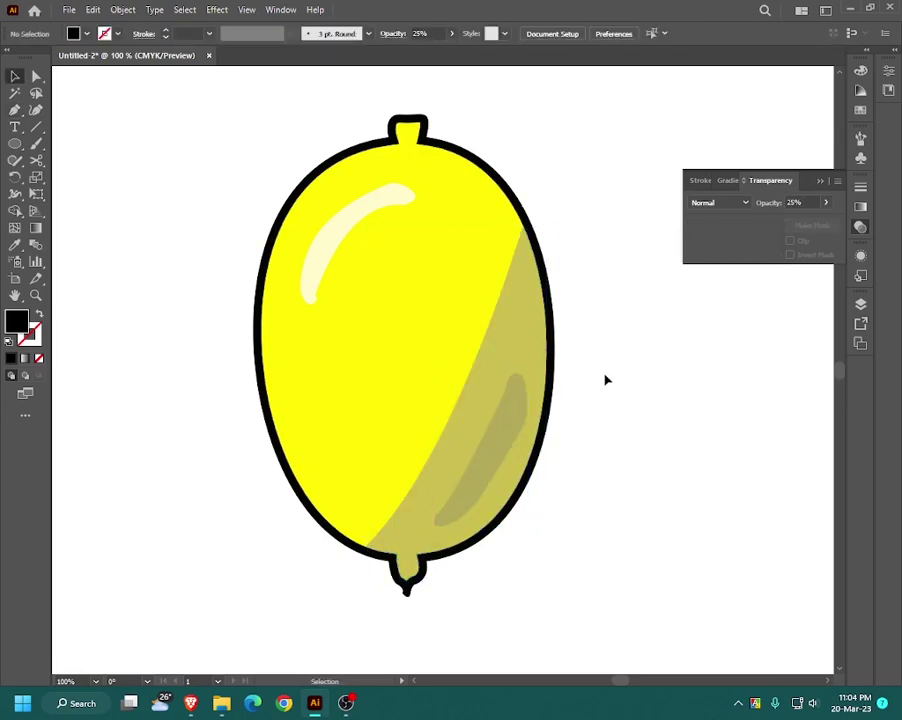
Step: Pen-draw an angled extension shape along the lemon's bottom from the shadow's edge
left_click(452, 413)
left_click_drag(212, 521, 127, 515)
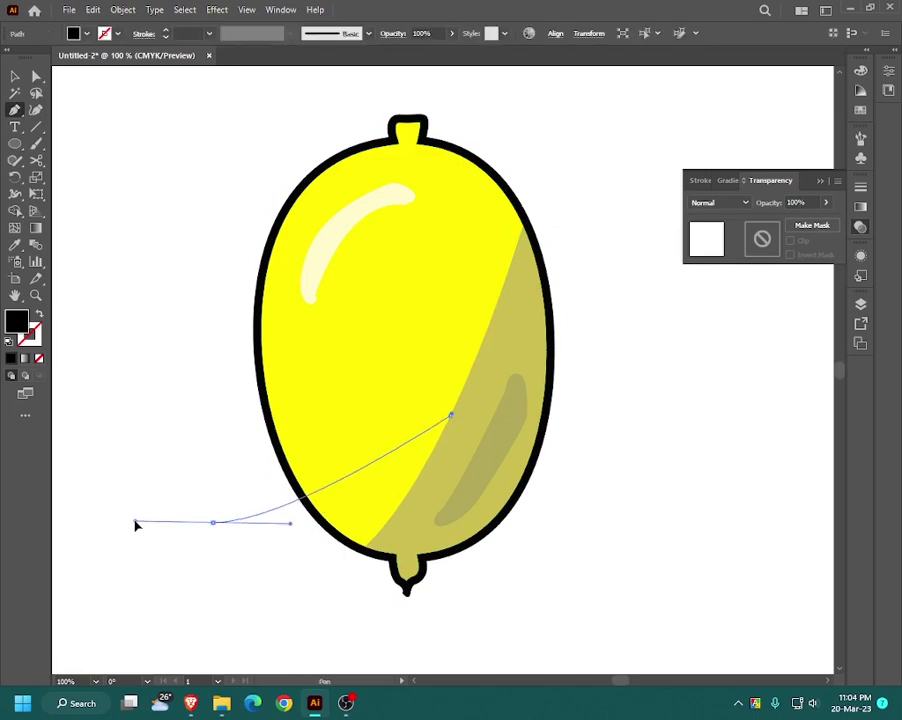
left_click(360, 581)
mouse_move(452, 414)
left_mouse_down()
mouse_move(429, 483)
mouse_move(318, 492)
left_mouse_up()
key("v")
Step: Merge the extension into the shadow with Shape Builder, deleting the overflow outside the lemon
left_click(15, 210)
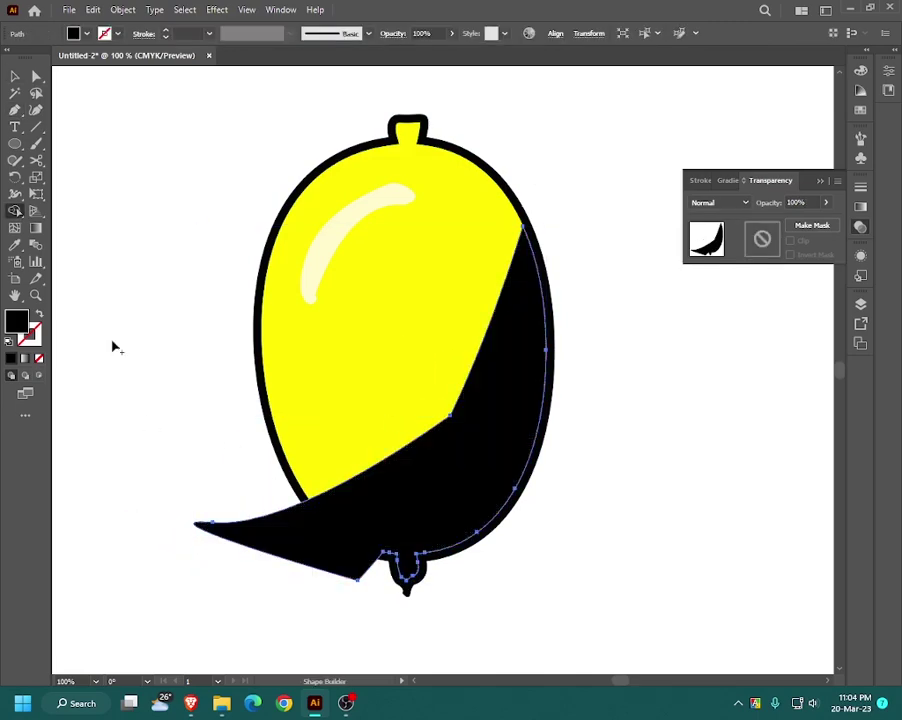
left_click_drag(255, 213, 554, 549)
left_click(250, 535, "alt")
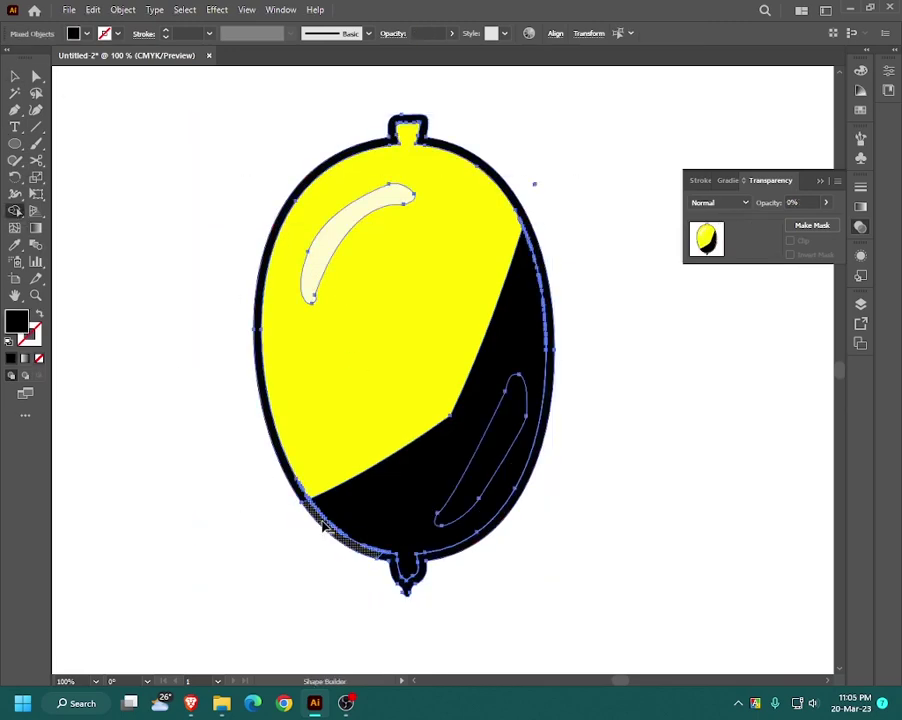
left_click(15, 76)
left_click(430, 530)
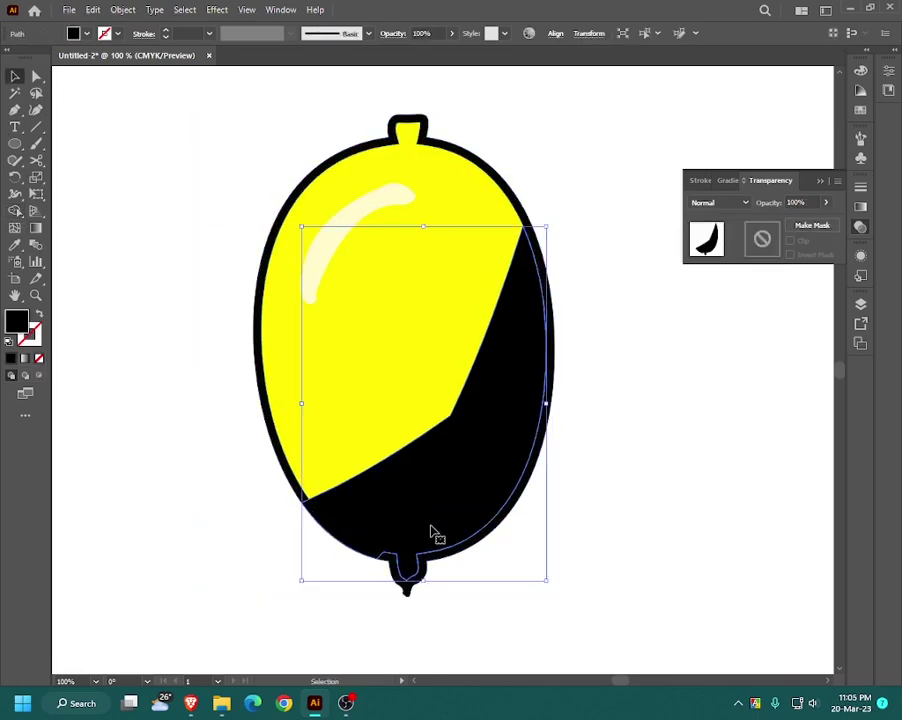
left_click(296, 486, "shift")
left_click(15, 210)
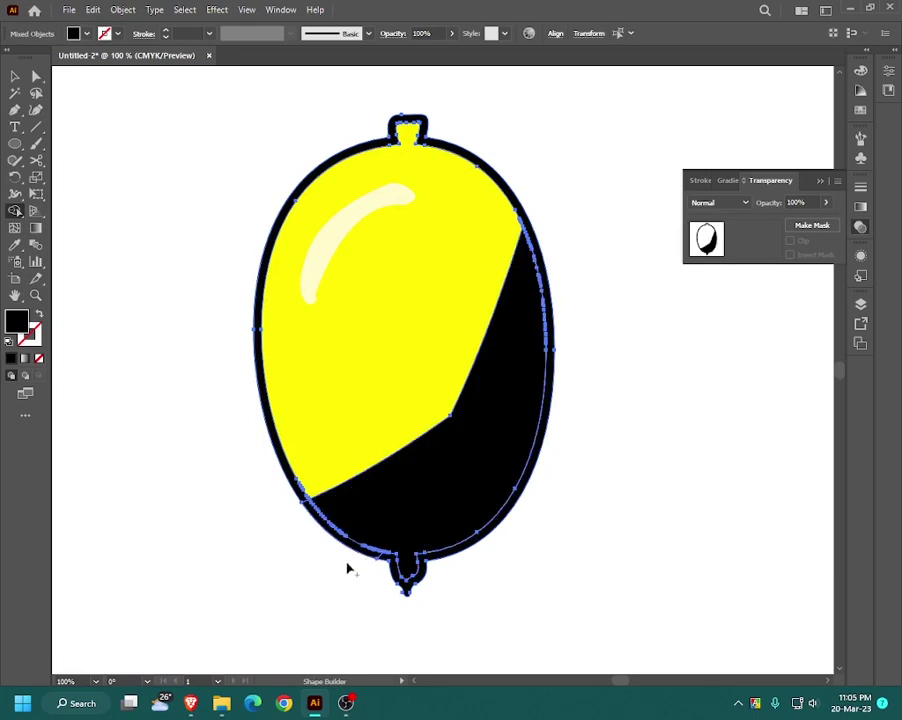
left_click(15, 76)
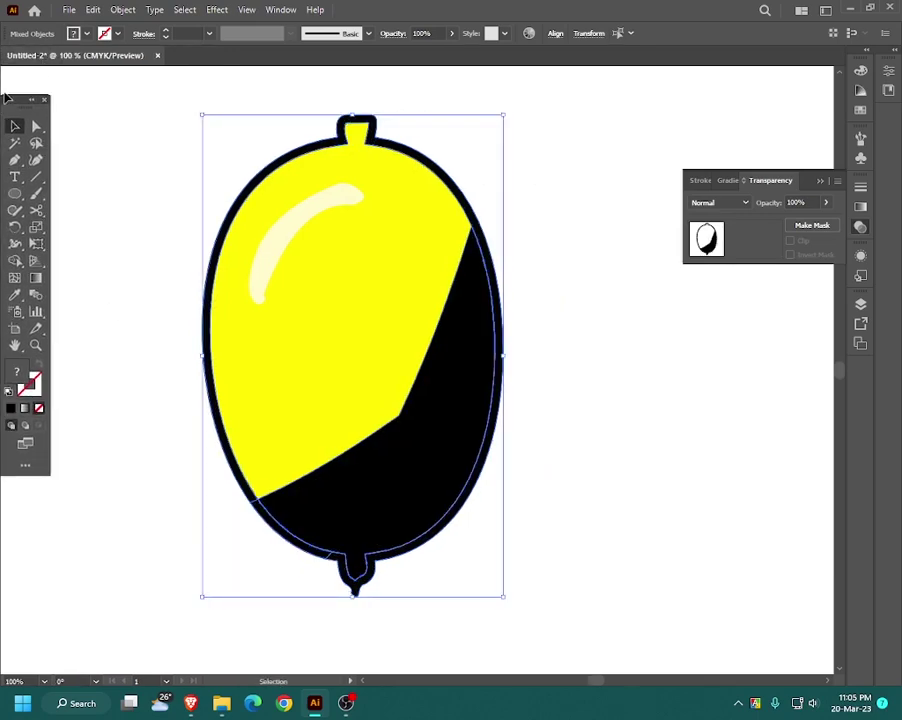
left_click(525, 276)
Step: Set the shadow shape's opacity to 25%
type("25")
key("Return")
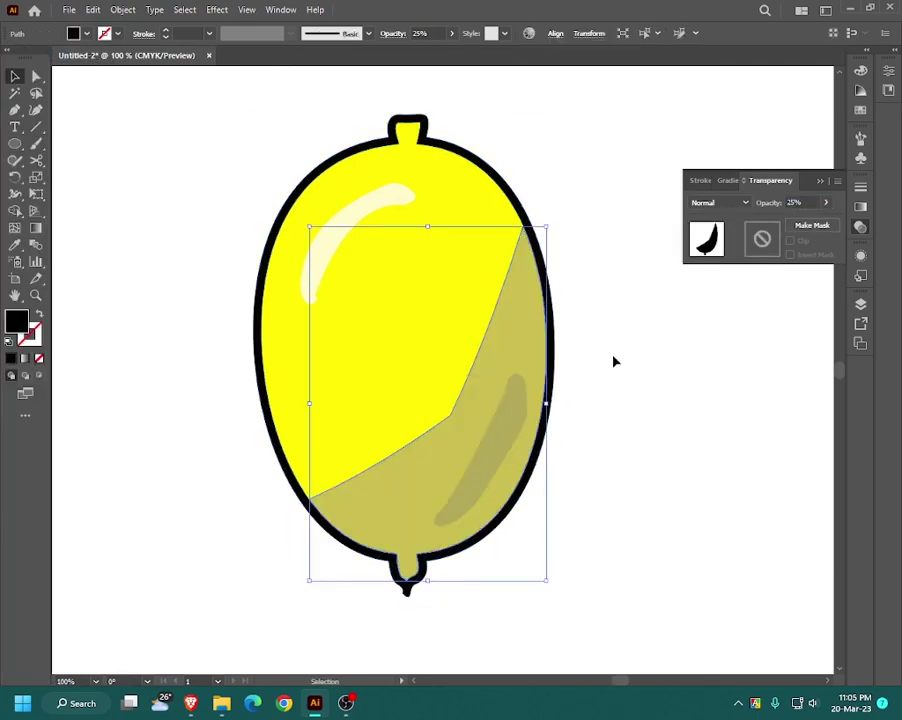
left_click(614, 362)
Step: Draw a small white circle left of the lemon at 50% opacity
key("l")
left_click_drag(180, 390, 181, 398)
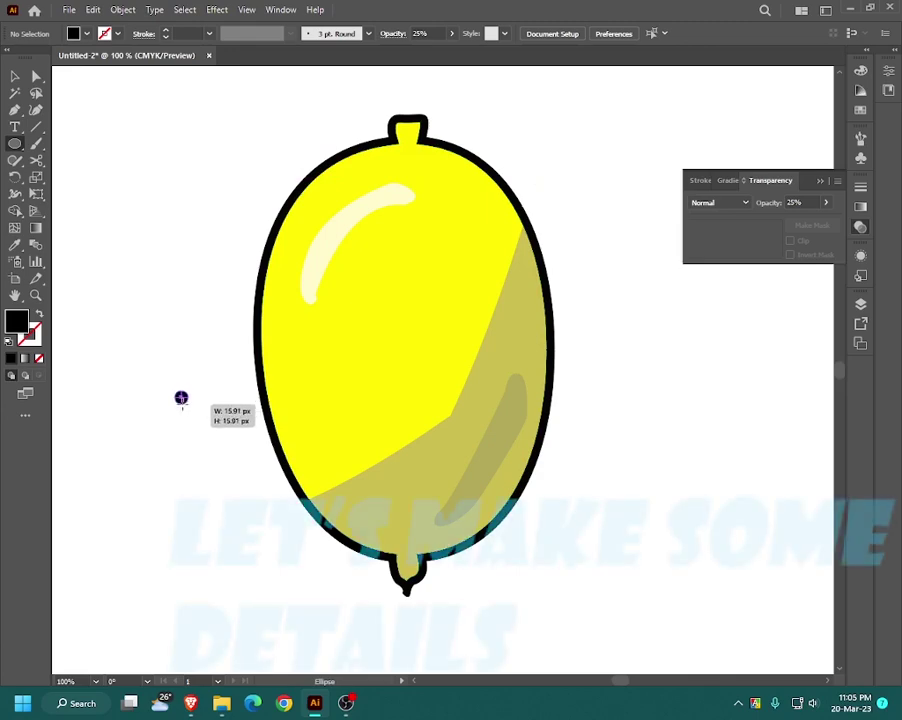
left_click_drag(182, 400, 181, 398)
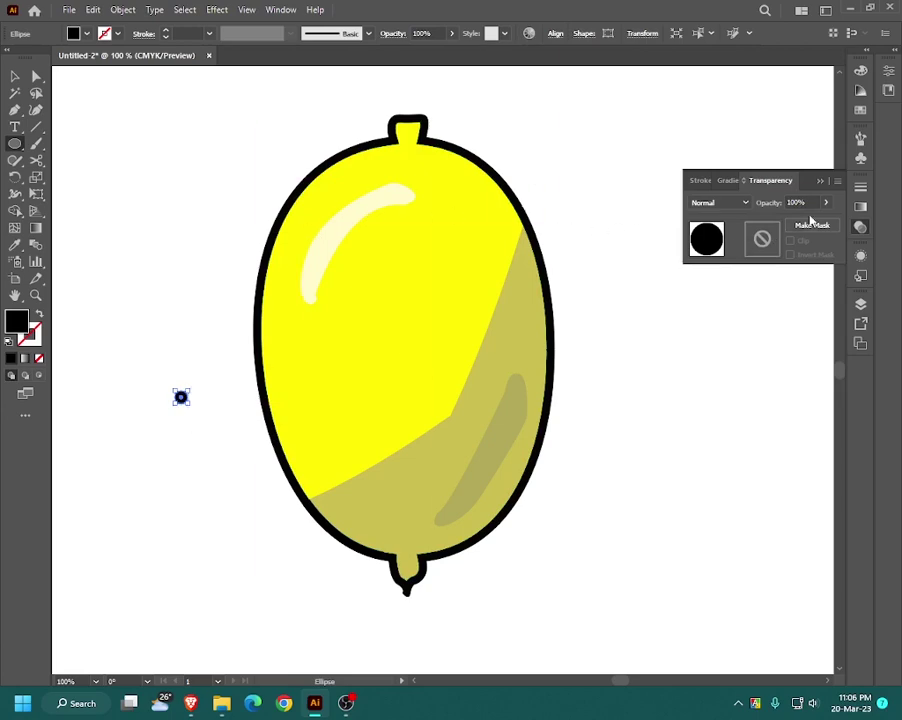
left_click(826, 204)
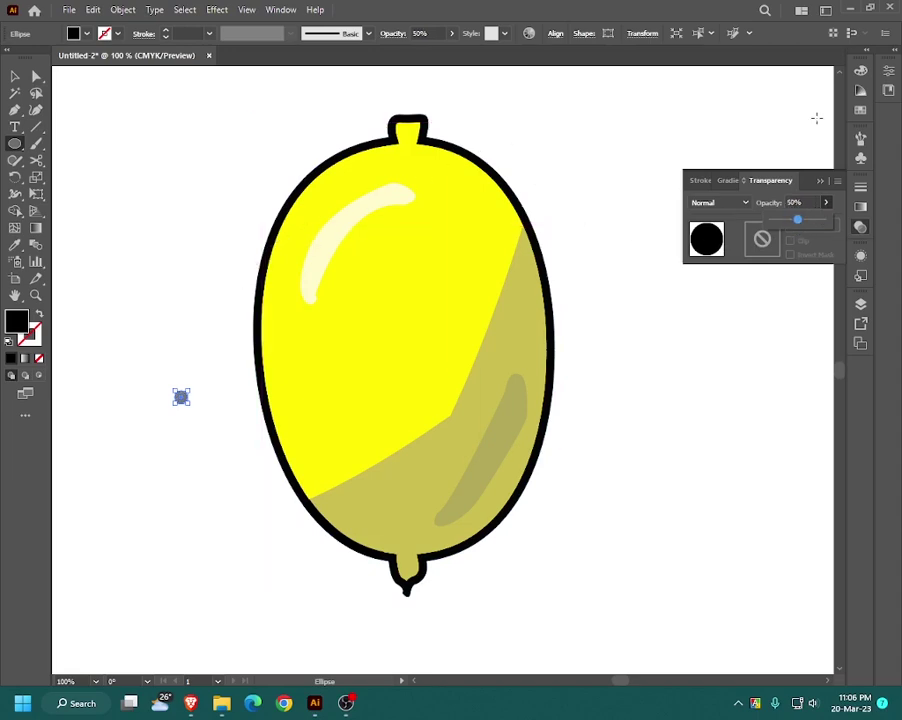
left_click(858, 72)
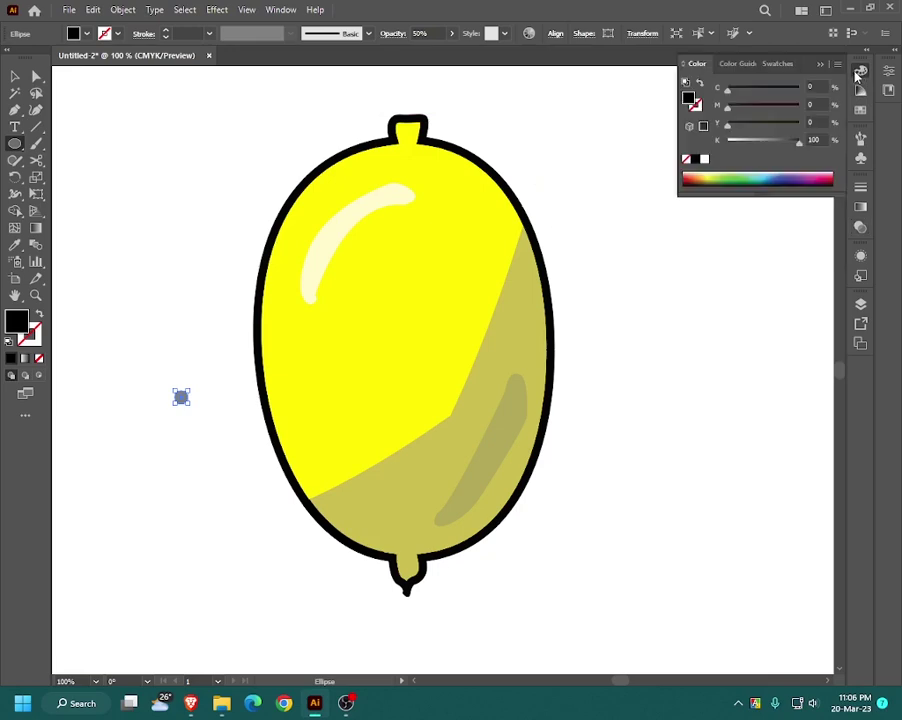
left_click(705, 160)
left_click(254, 290)
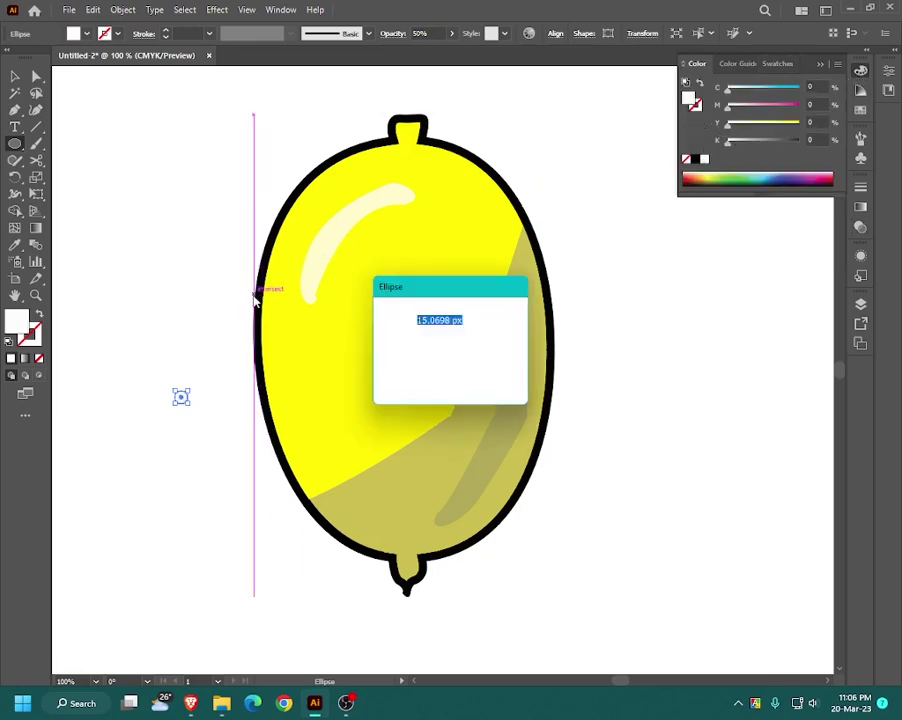
left_click(462, 373)
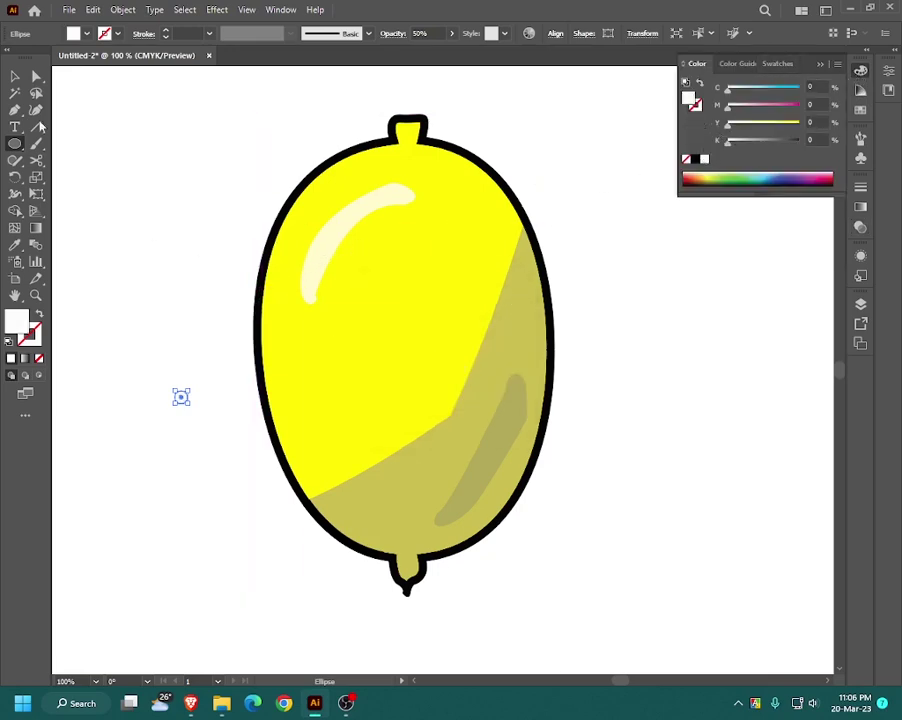
mouse_move(5, 62)
left_mouse_down()
mouse_move(3, 101)
mouse_move(14, 106)
left_mouse_up()
left_click(13, 77)
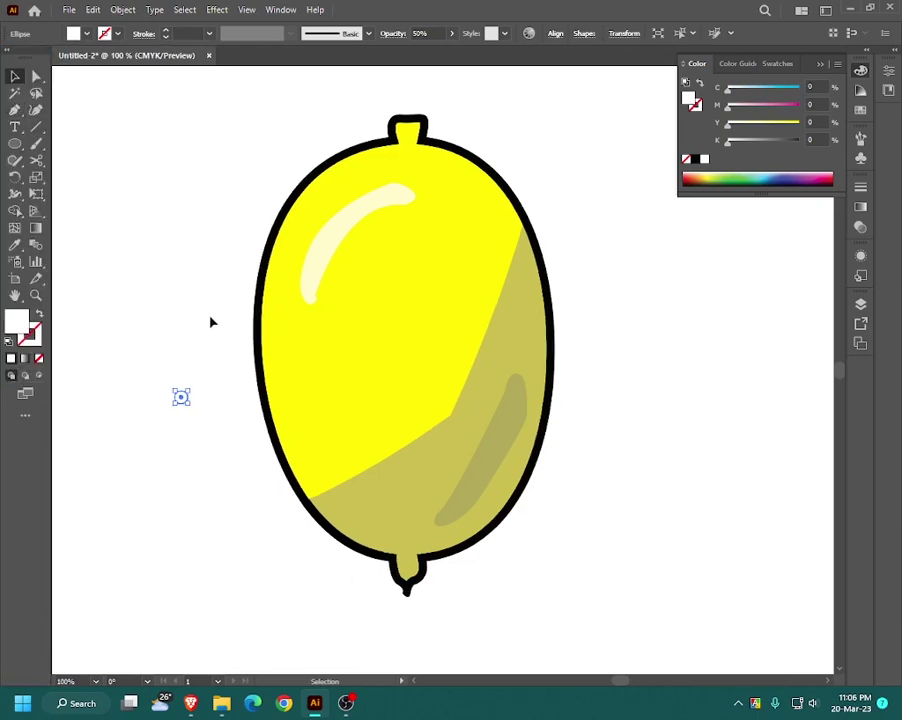
Step: Resize and place the white dot, then Alt-drag copies of it across the lemon
left_click_drag(184, 402, 188, 417)
left_click(193, 420)
left_click_drag(197, 406, 195, 413)
left_click_drag(185, 411, 193, 399)
left_click_drag(199, 401, 193, 399)
mouse_move(177, 392)
left_mouse_down()
mouse_move(185, 406)
mouse_move(388, 336)
mouse_move(428, 376)
mouse_move(478, 272)
left_mouse_up()
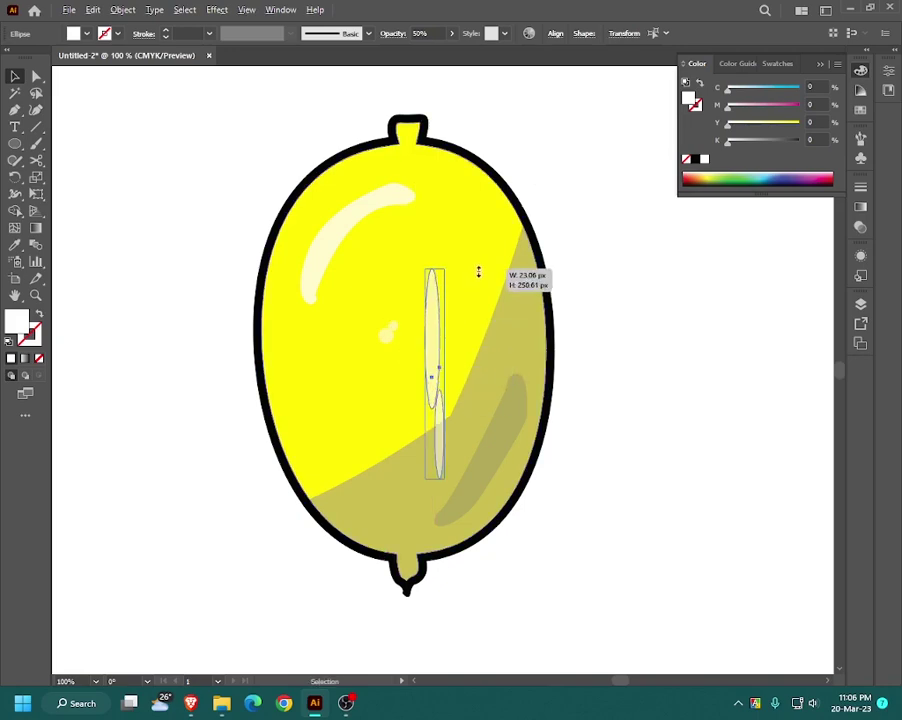
key("ctrl+z")
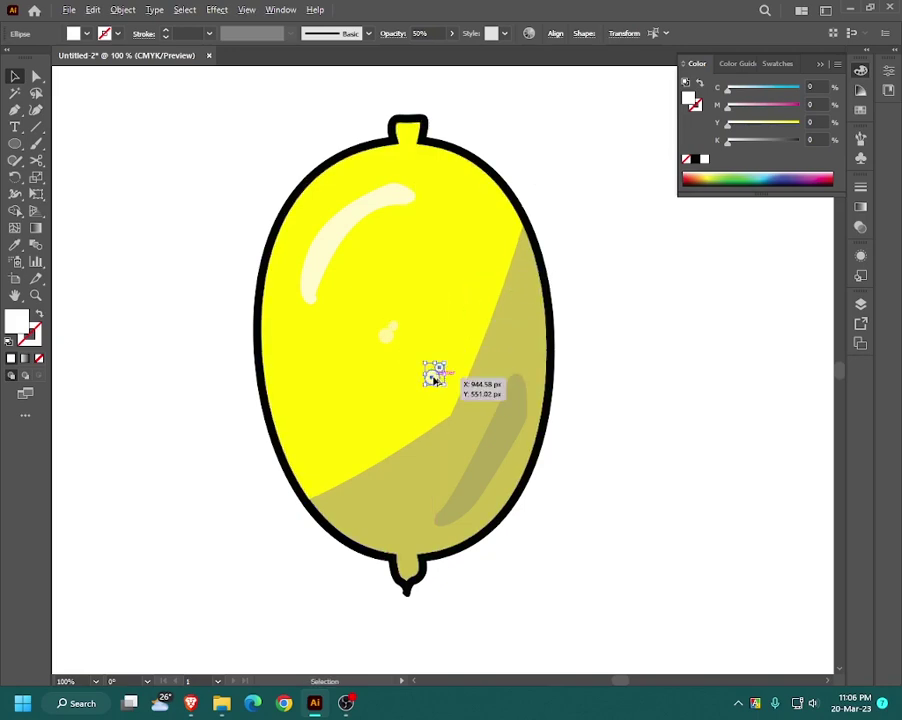
mouse_move(432, 374)
left_mouse_down()
mouse_move(439, 421)
mouse_move(491, 272)
mouse_move(425, 254)
mouse_move(358, 397)
mouse_move(293, 347)
mouse_move(313, 452)
mouse_move(388, 497)
mouse_move(516, 346)
mouse_move(480, 446)
mouse_move(450, 176)
left_mouse_up()
left_click_drag(450, 176, 362, 205)
left_click(600, 262)
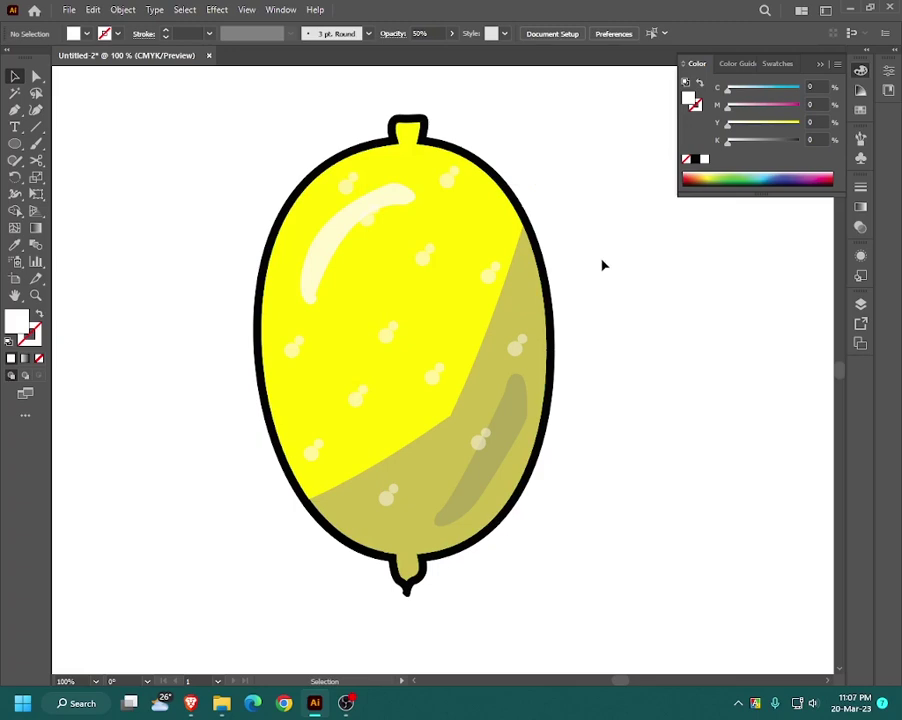
Step: Set the lower-right shadow shape's fill to C0 M0 Y100 K30, a darker yellow
left_click(455, 484)
left_click(715, 178)
left_click(736, 106)
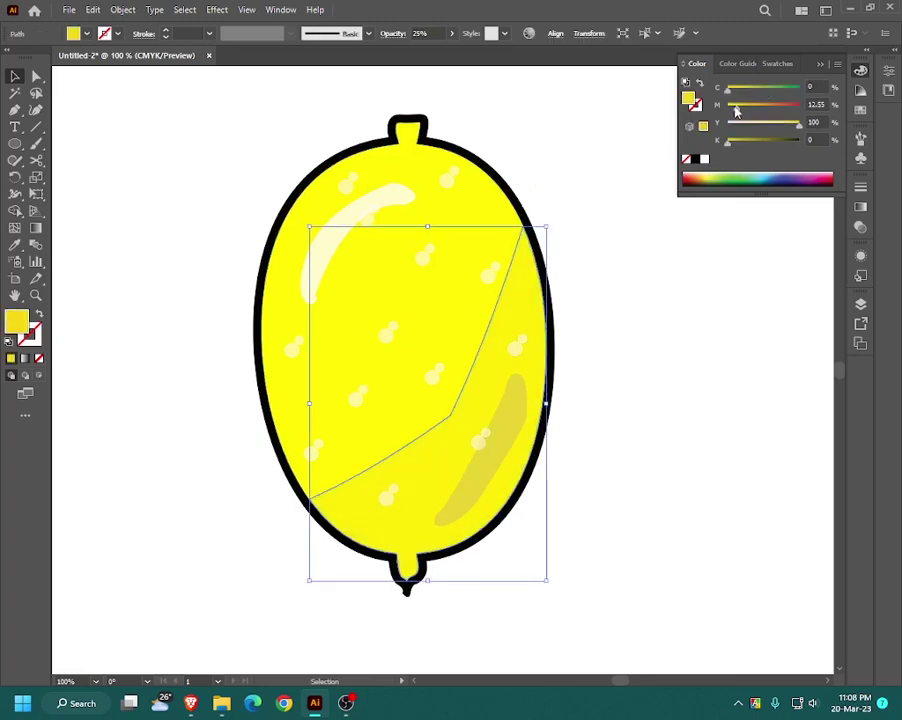
left_click_drag(736, 106, 727, 106)
left_click(749, 141)
key("ctrl+shift+a")
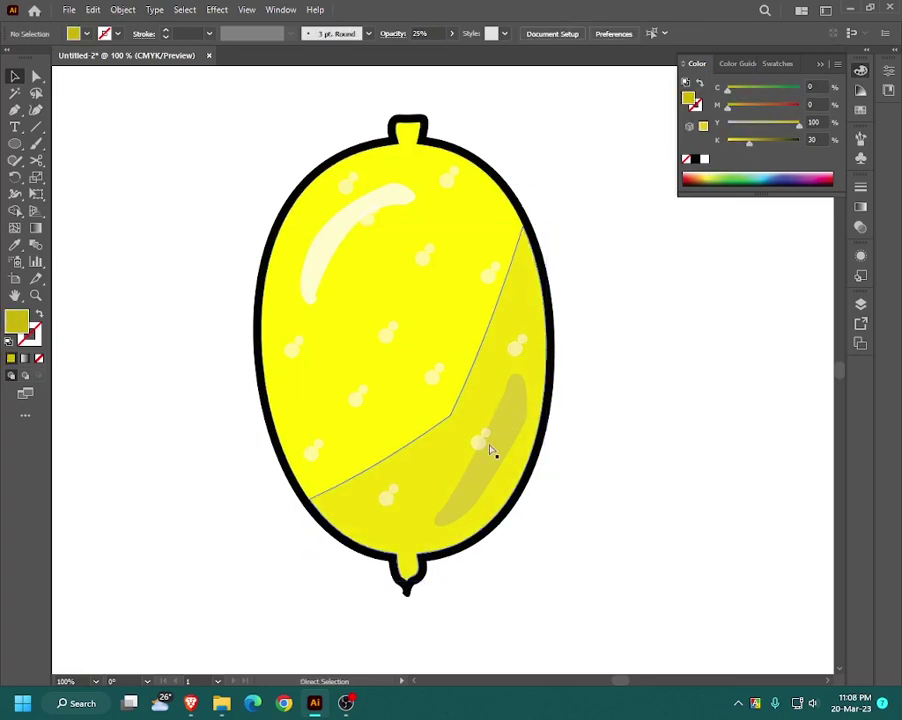
Step: Darken the inner streak inside the shadow to 40% black
left_click(477, 421)
key("v")
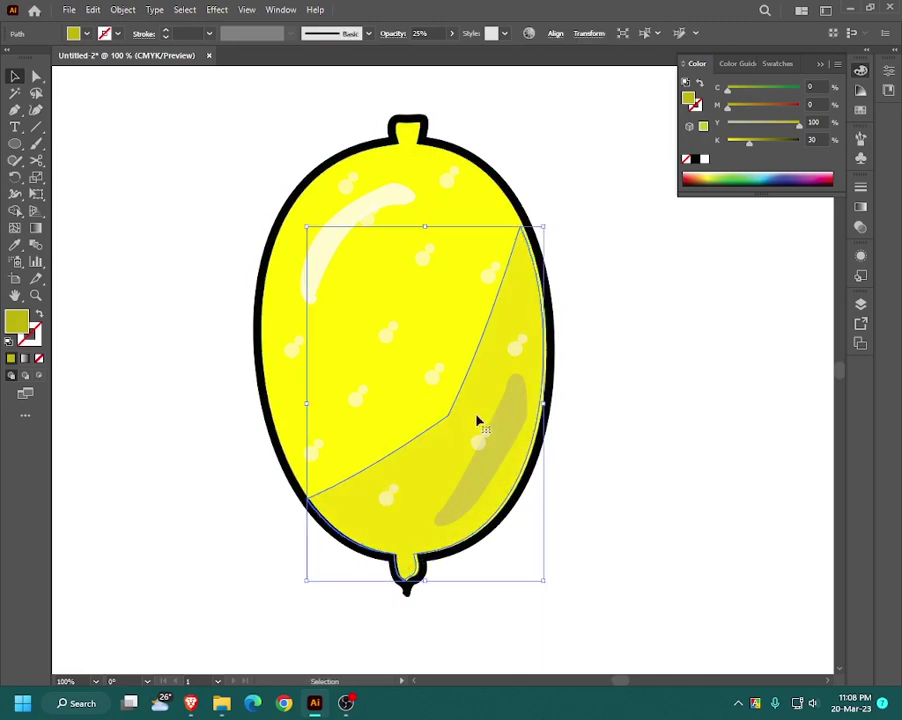
left_click(495, 440)
left_click(795, 122)
left_click(752, 141)
key("ctrl+shift+a")
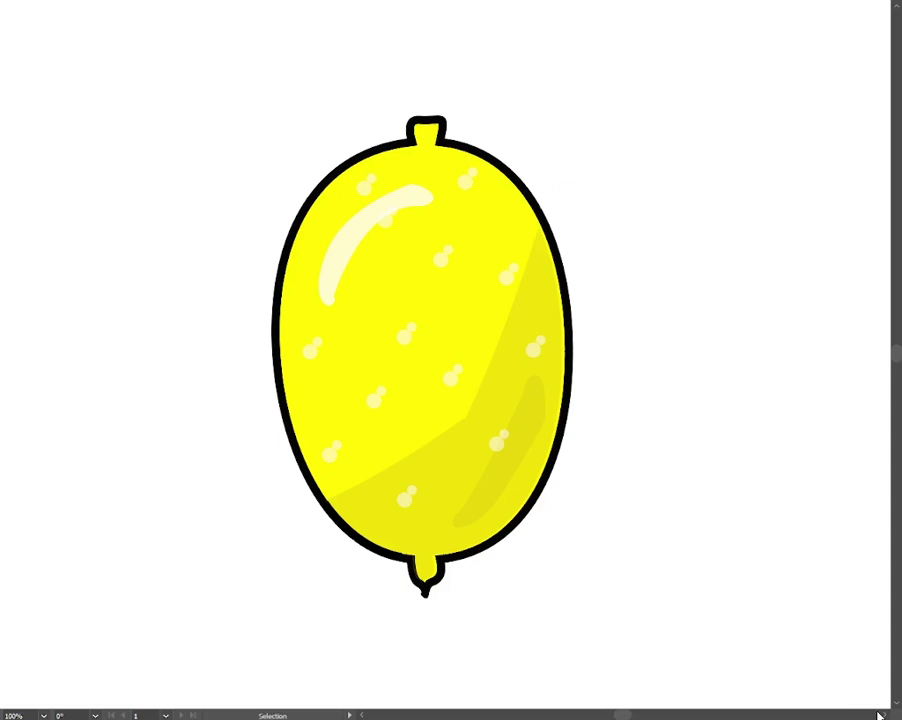
Step: Zoom in to about 150% on the finished lemon
key("ctrl+plus")
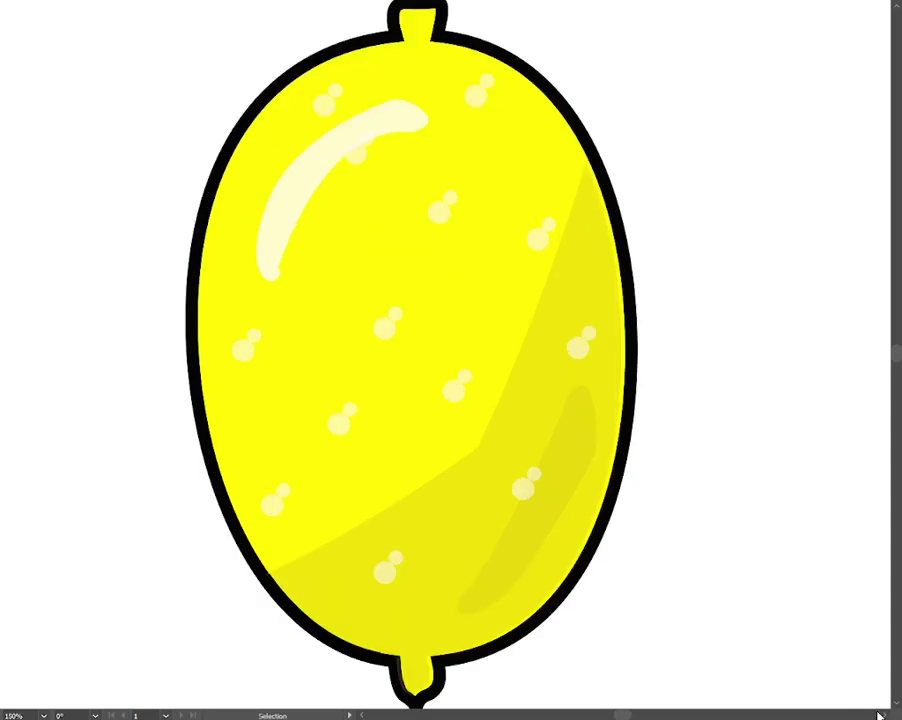